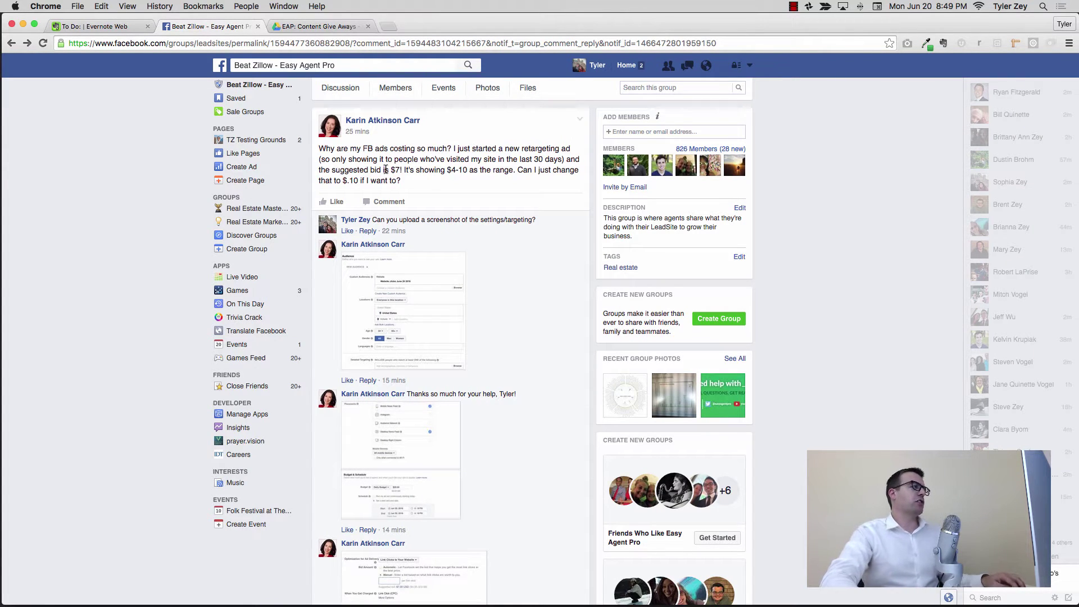
Read the group post, highlighting its suggested bid and $4-10 range
scroll(416, 193, down, 2)
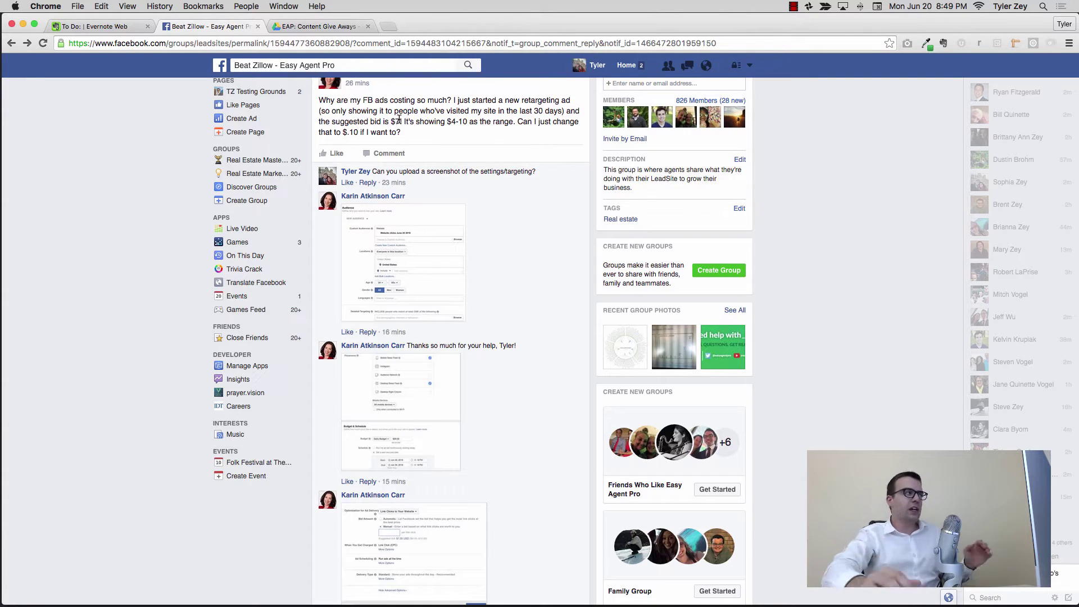
drag(386, 121, 474, 122)
click(471, 121)
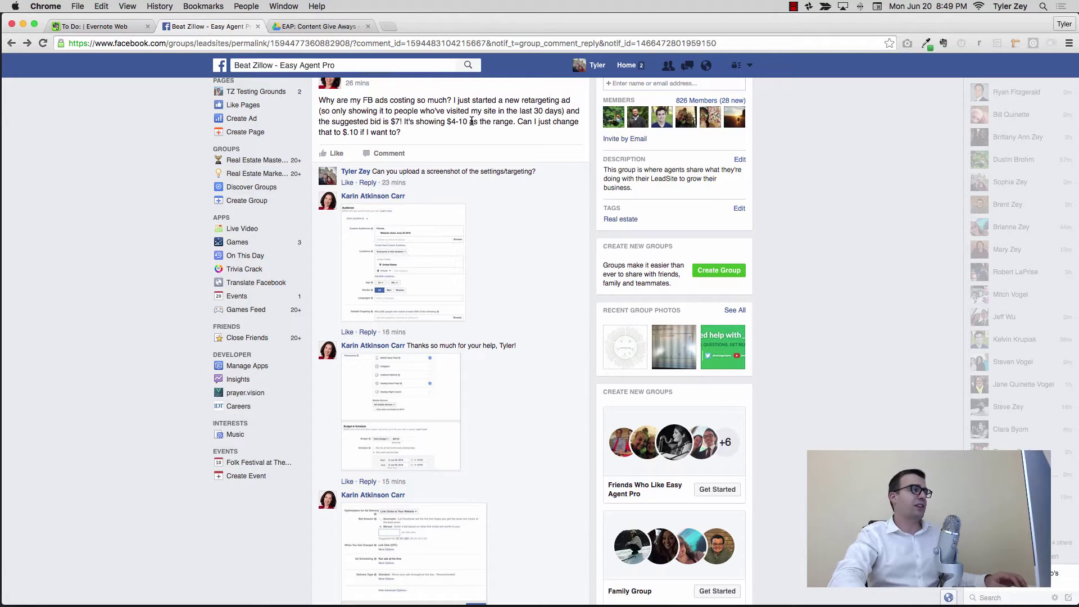
drag(455, 121, 439, 121)
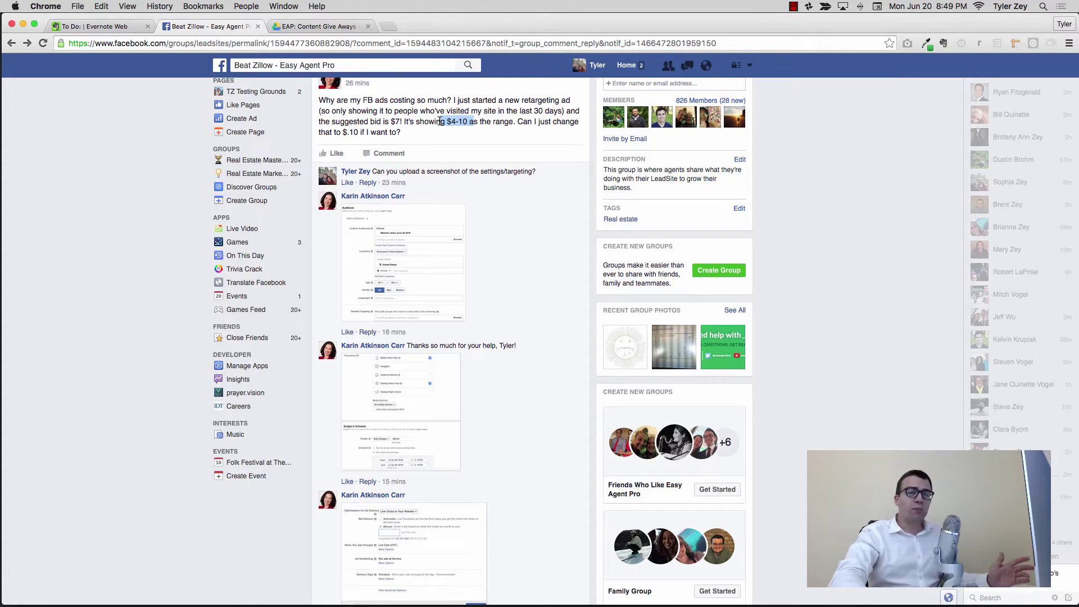
click(440, 122)
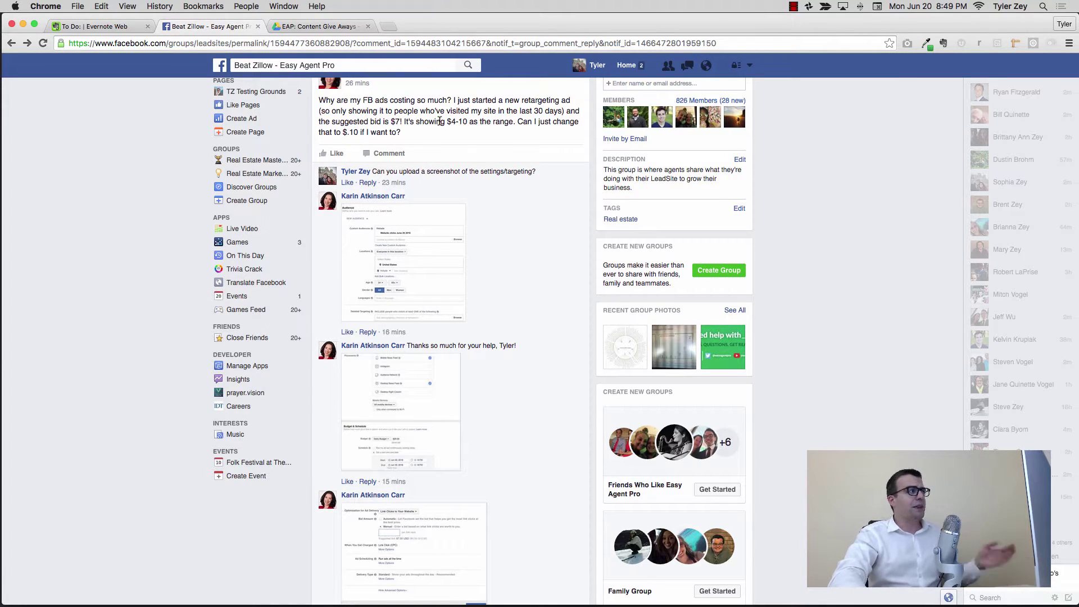
scroll(422, 249, down, 2)
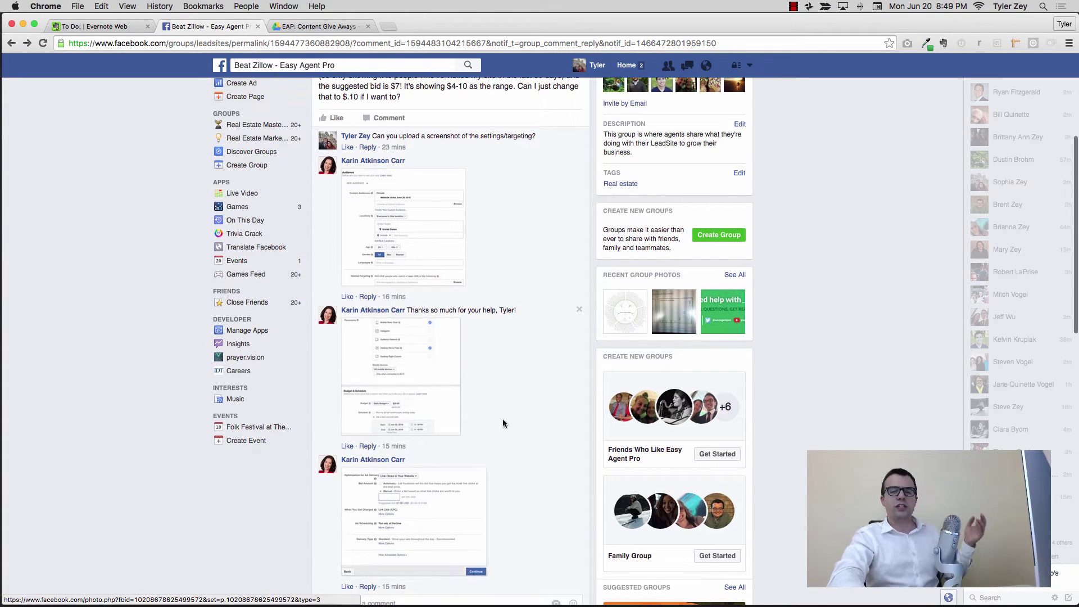
scroll(489, 349, up, 3)
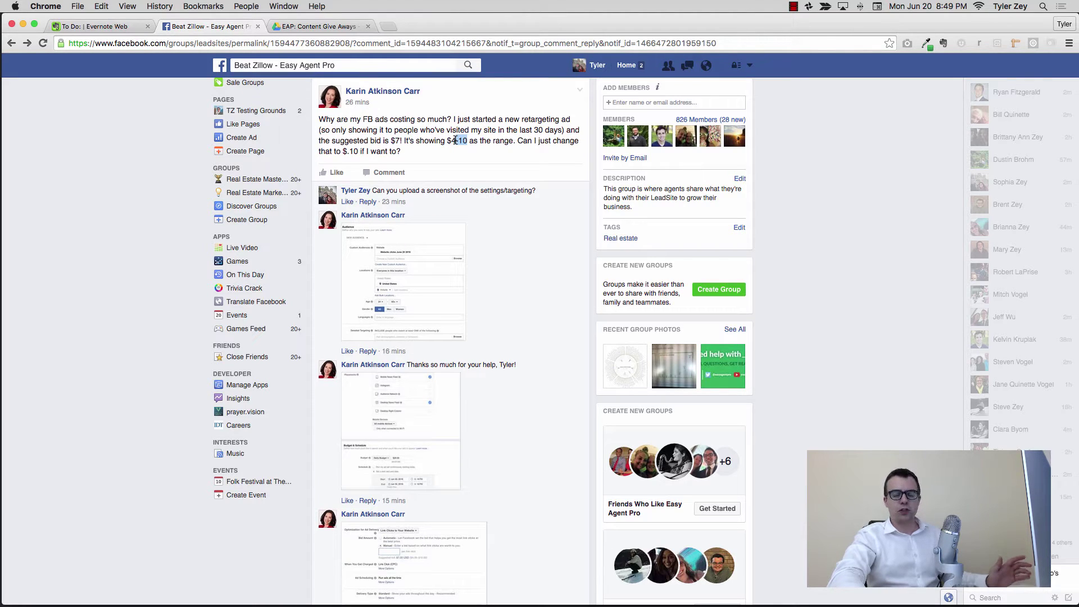
click(455, 141)
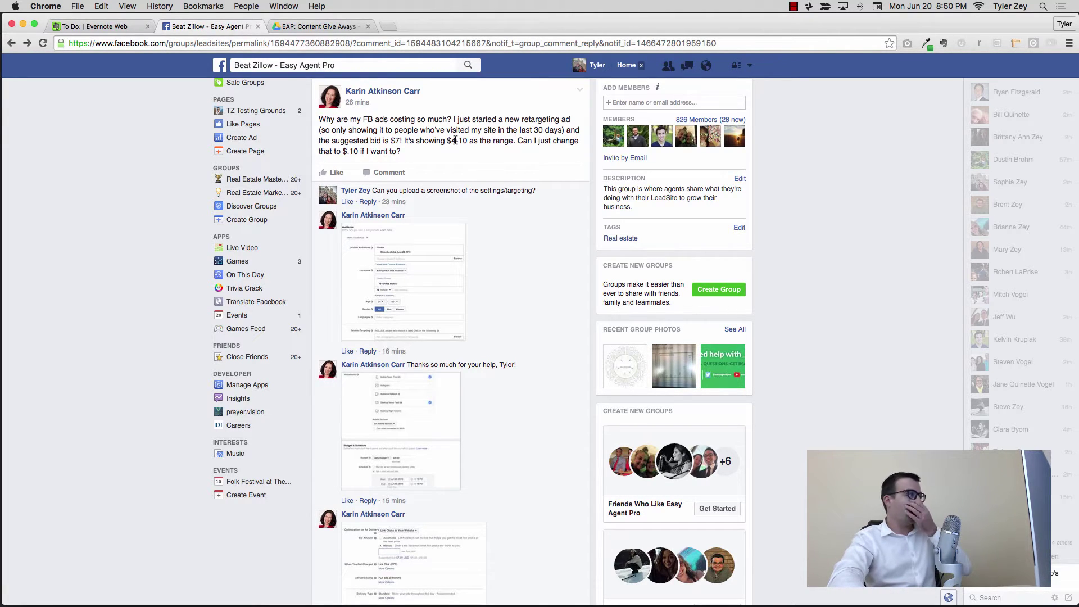
View the audience, placements and budget, and bid amount screenshots full size
scroll(455, 140, down, 1)
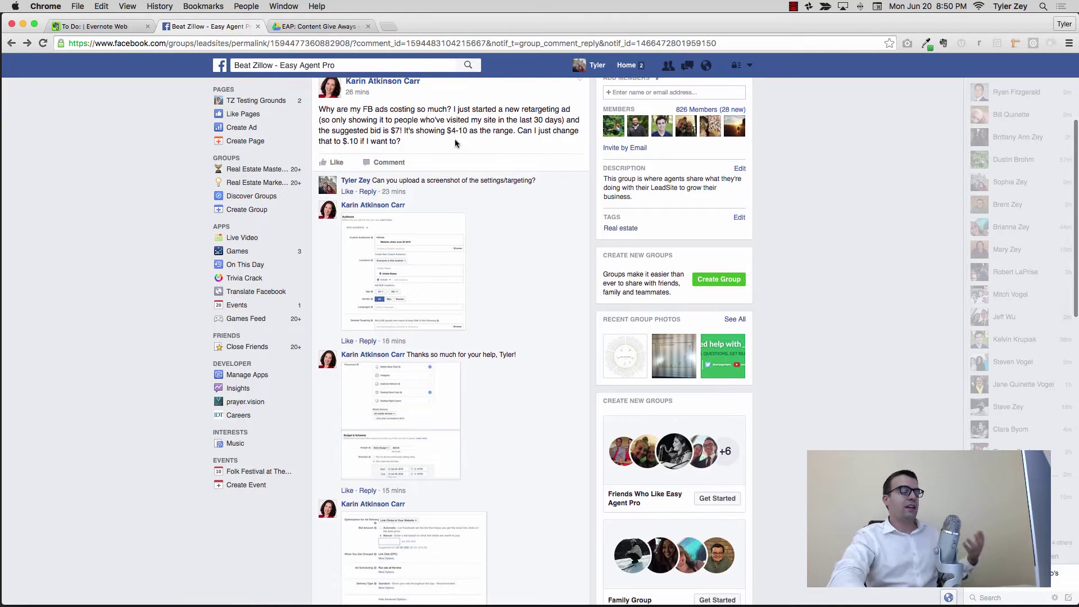
scroll(501, 200, down, 3)
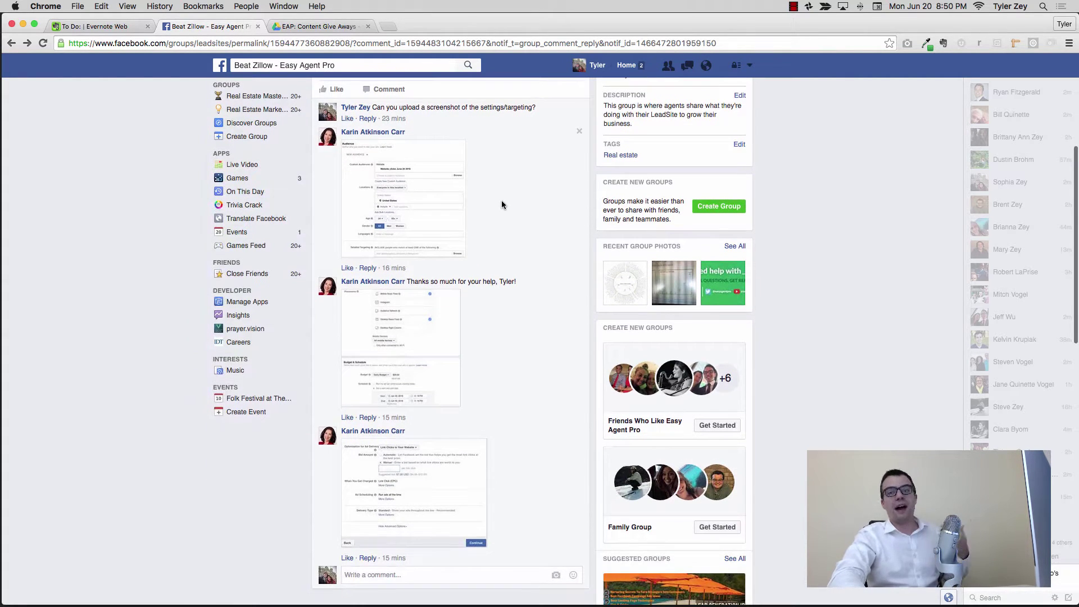
scroll(502, 200, down, 4)
scroll(508, 259, up, 4)
click(385, 189)
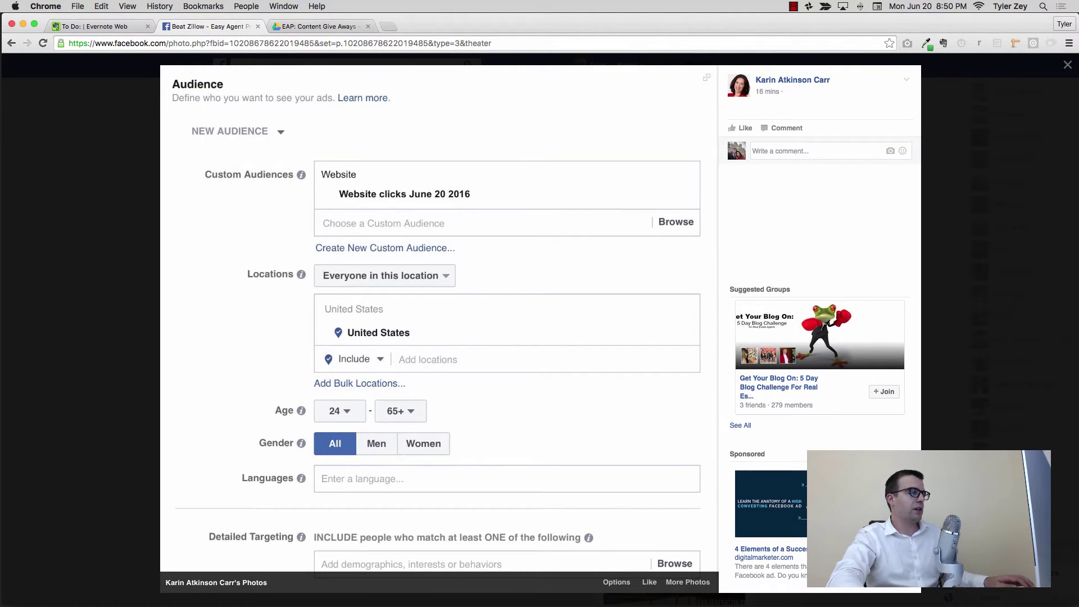
key(Escape)
click(416, 349)
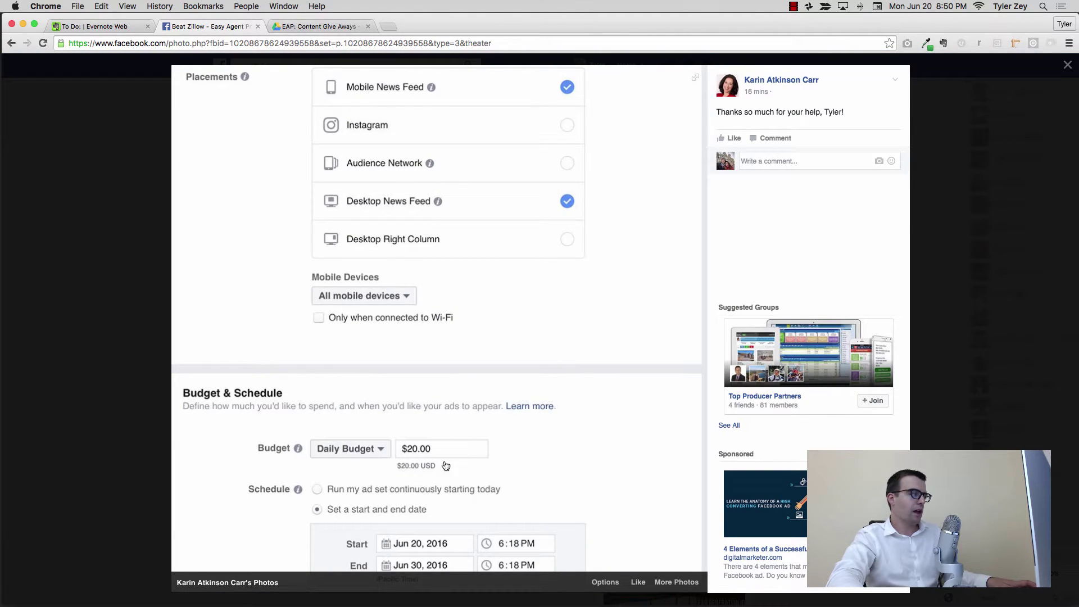
key(Escape)
click(412, 502)
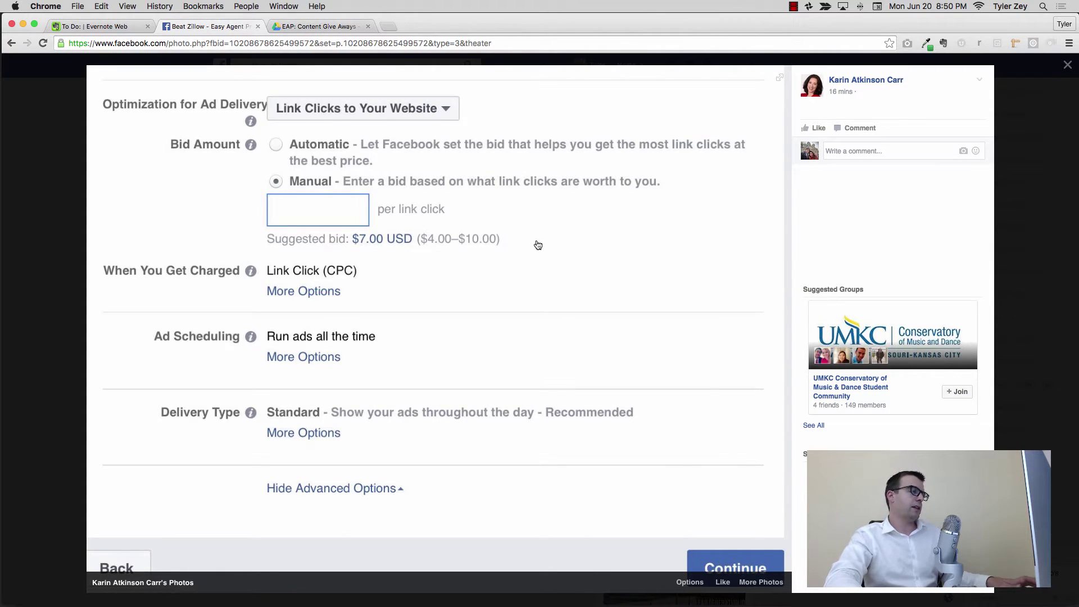
key(Escape)
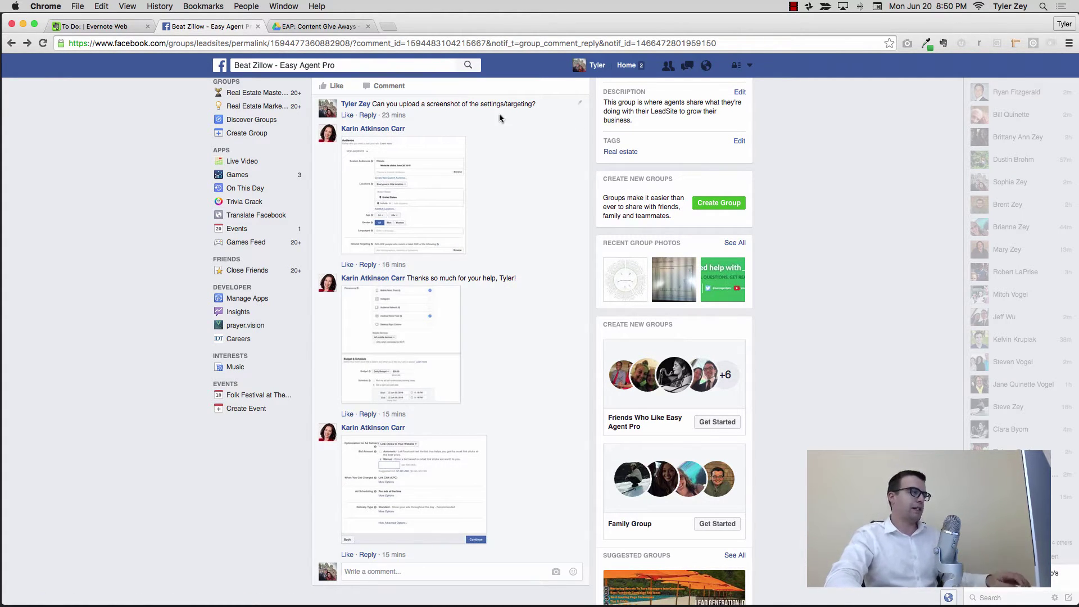
Create a new ad in Ads Manager with Boost your posts as the objective
click(750, 66)
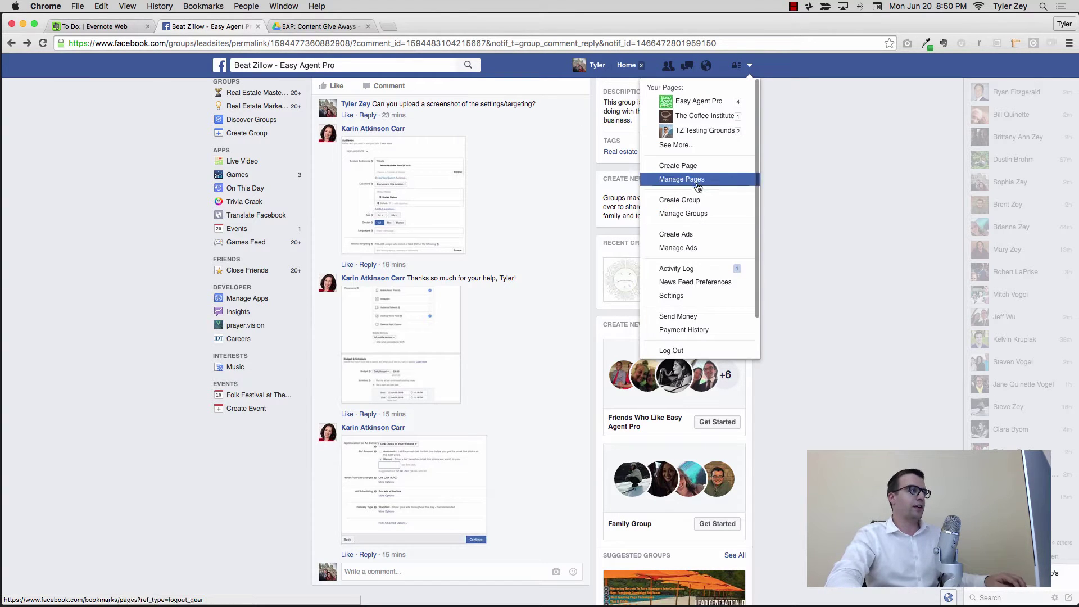
click(703, 233)
click(549, 191)
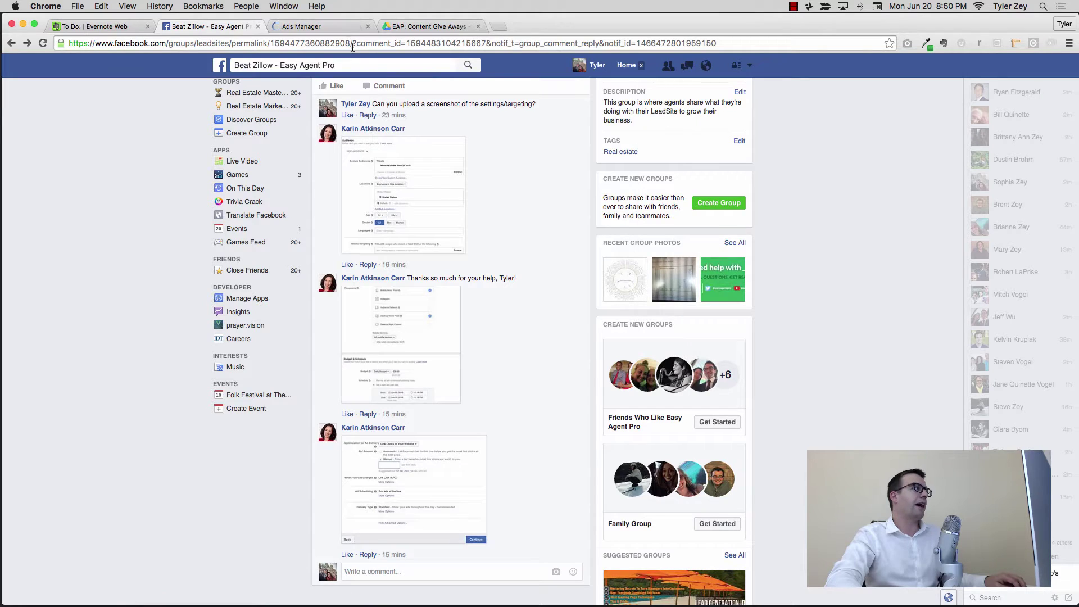
click(315, 26)
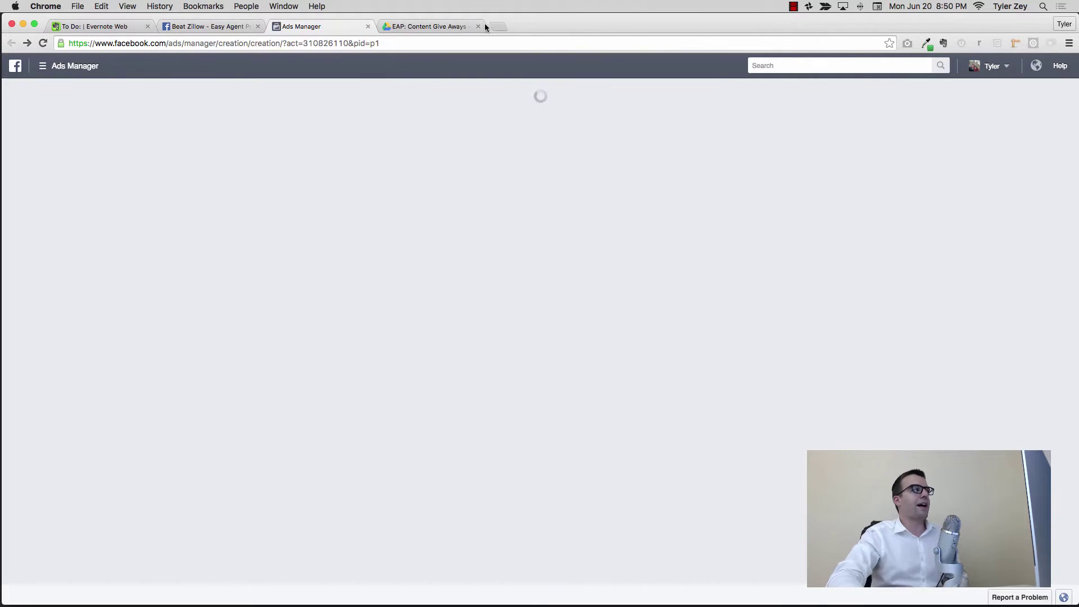
click(478, 26)
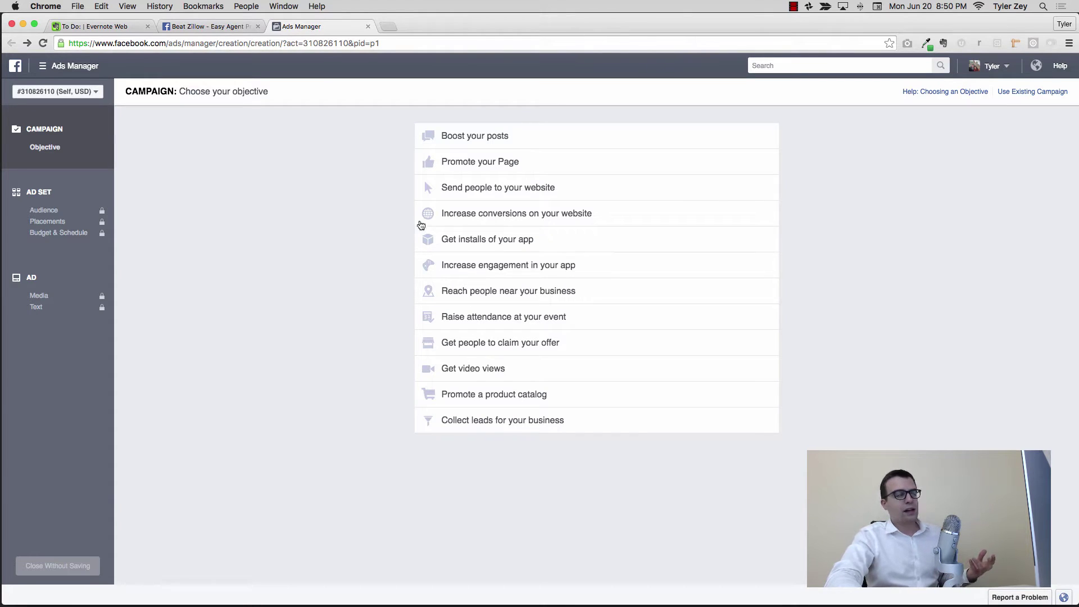
click(494, 141)
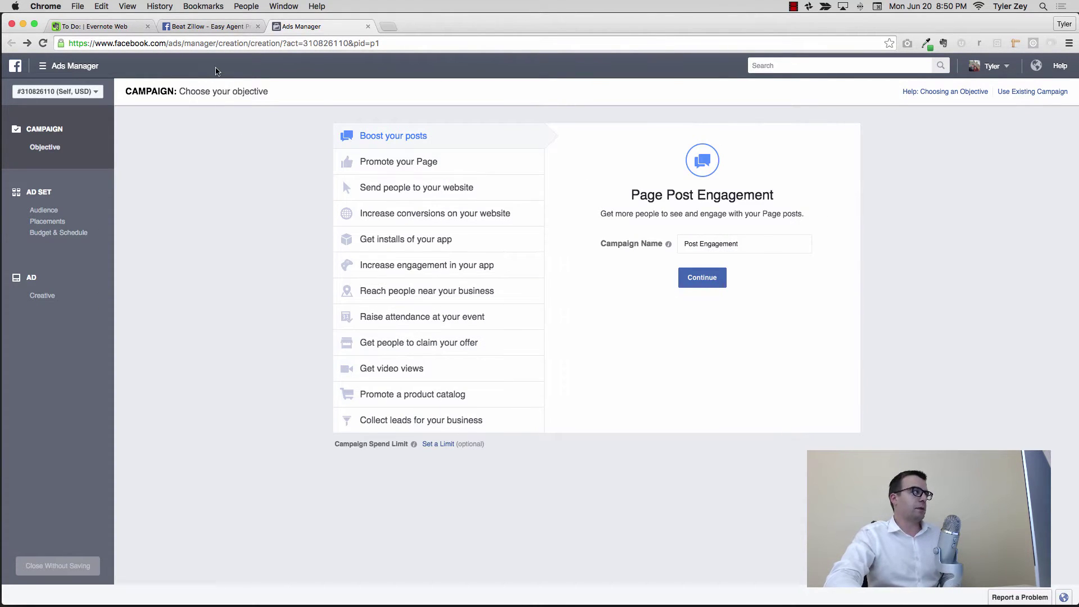
click(206, 27)
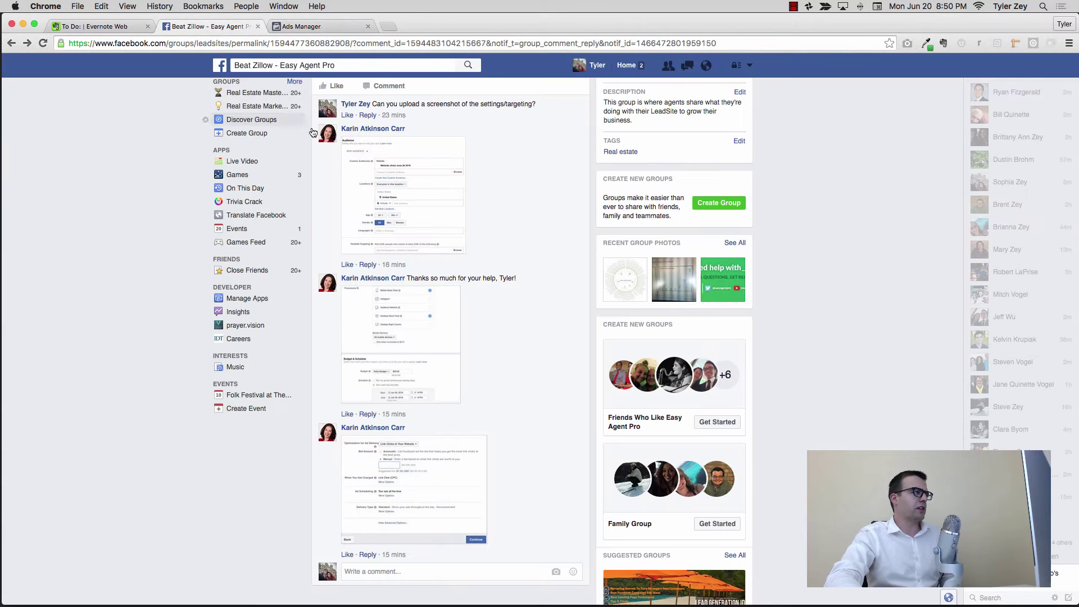
Read the commenter's profile and intro in a new tab, then close that tab
super+click(364, 129)
click(450, 28)
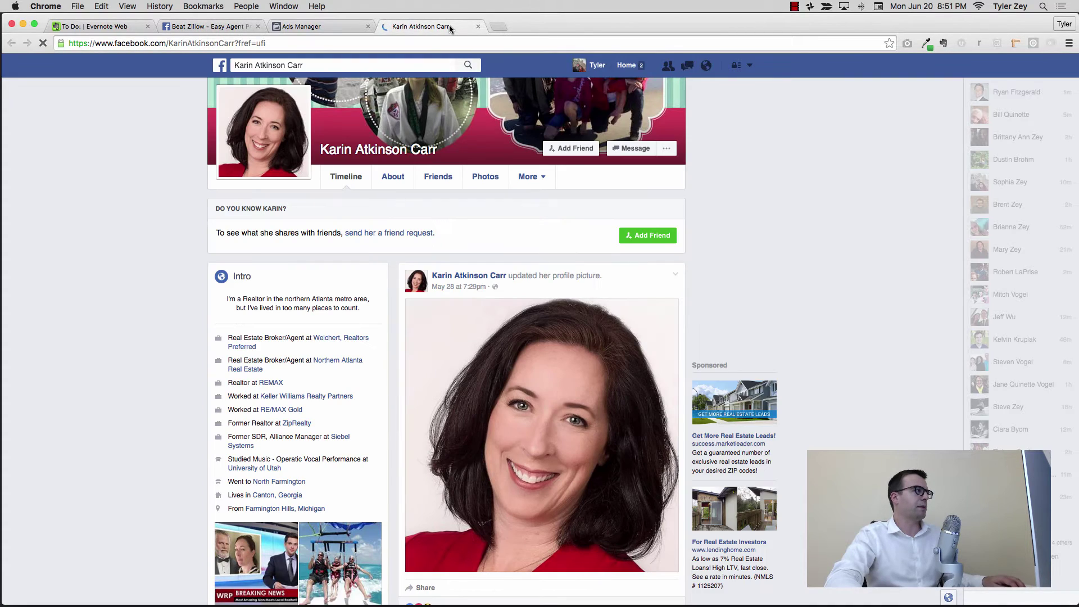
scroll(307, 260, down, 3)
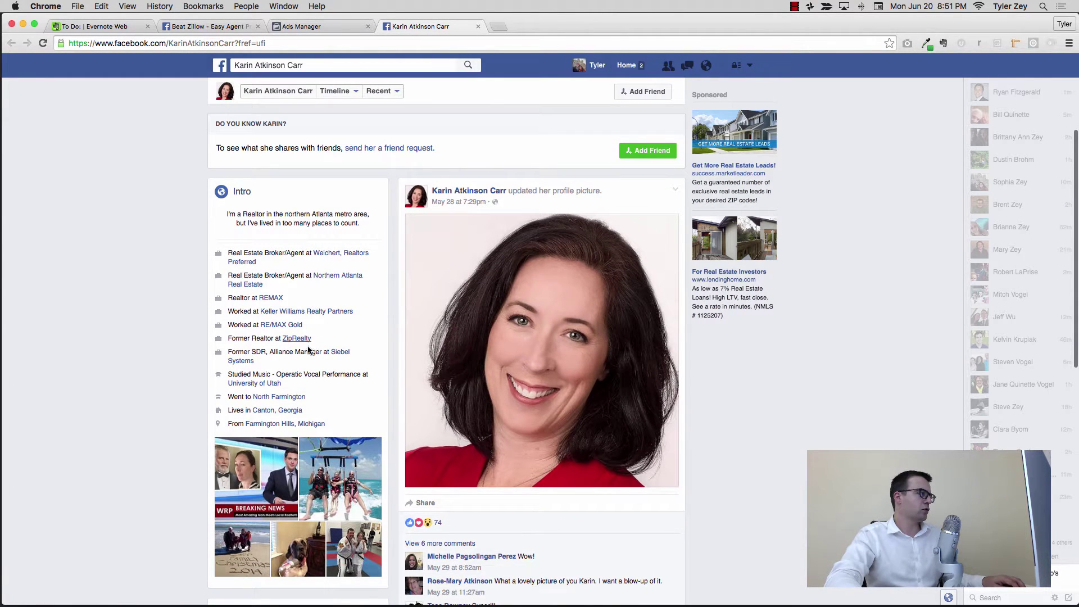
triple_click(334, 217)
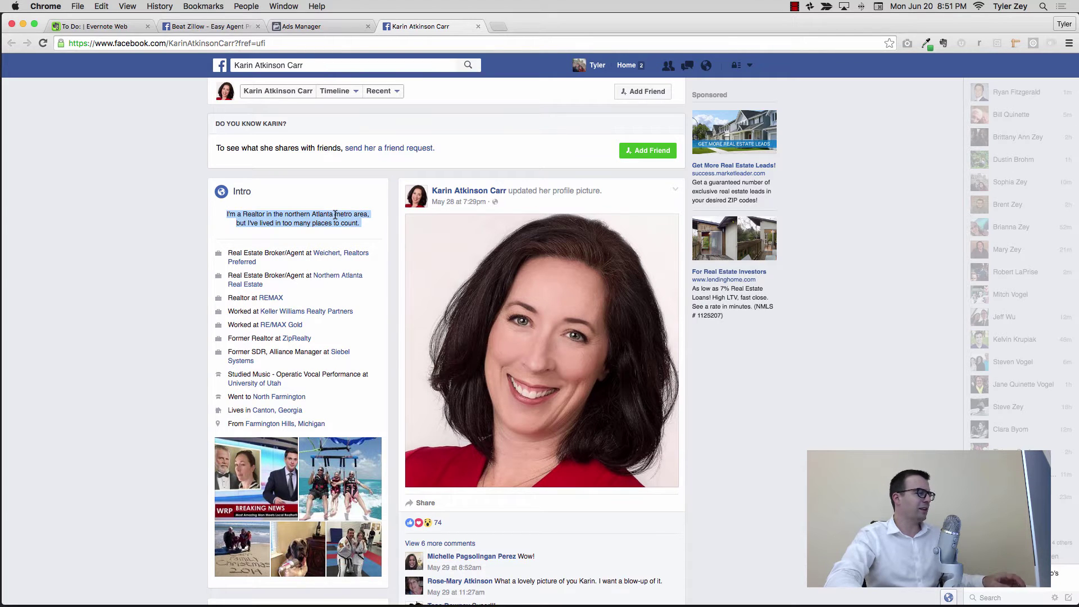
scroll(335, 215, down, 1)
click(335, 215)
scroll(335, 215, down, 5)
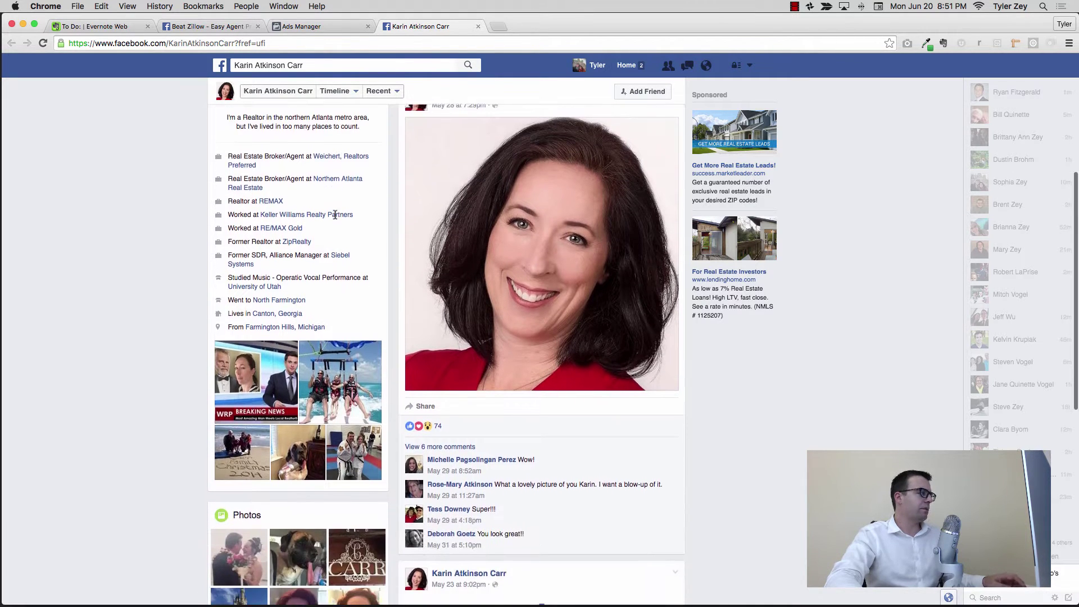
scroll(335, 215, down, 6)
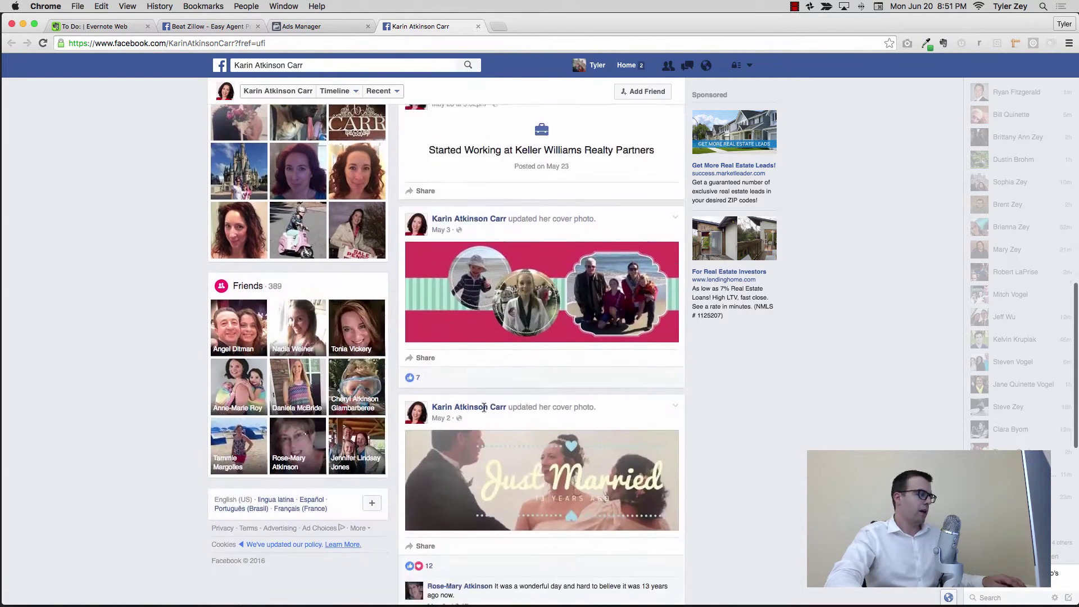
scroll(484, 410, up, 15)
key(super+w)
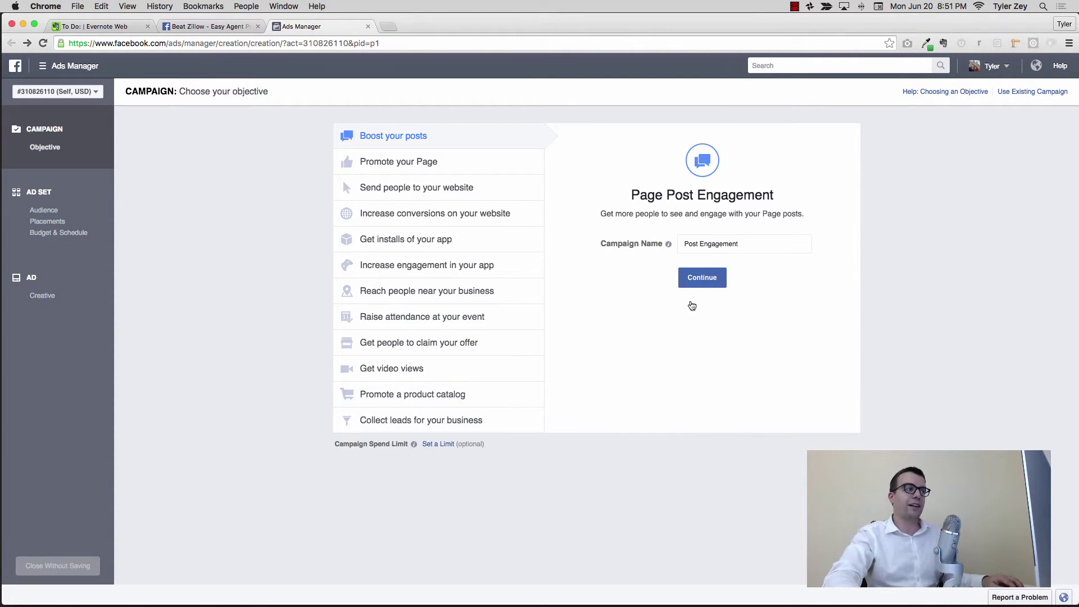
Select the campaign name and check the member's targeting settings screenshot
triple_click(720, 243)
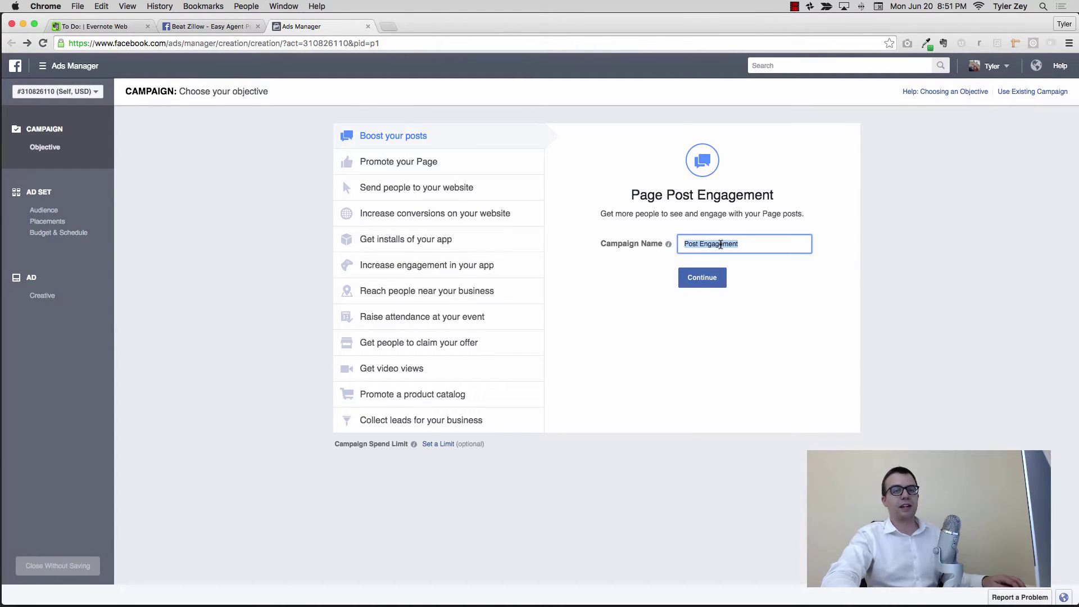
click(231, 31)
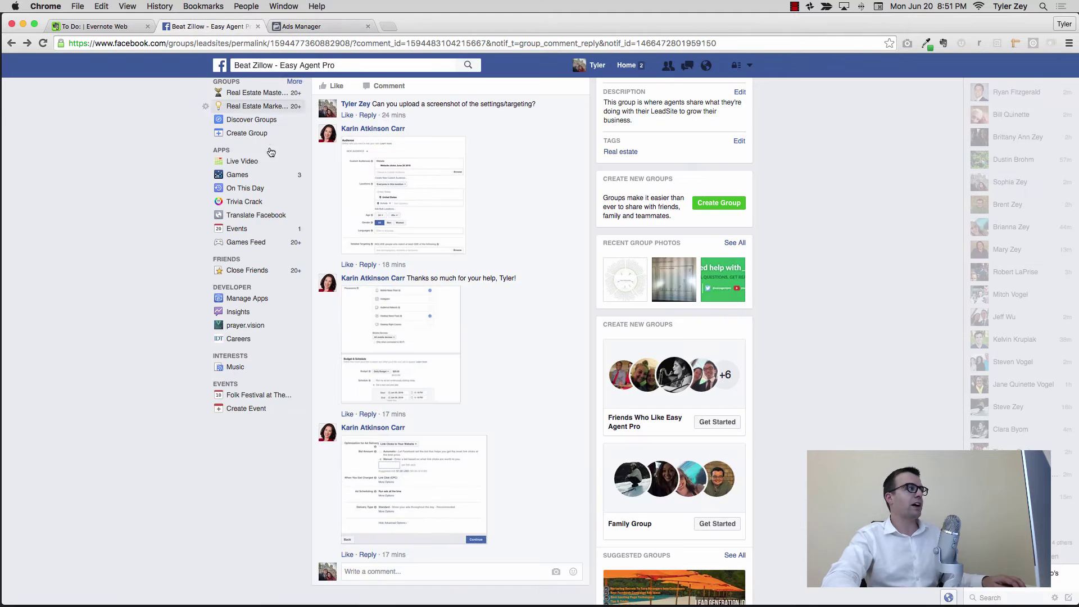
click(443, 222)
key(Escape)
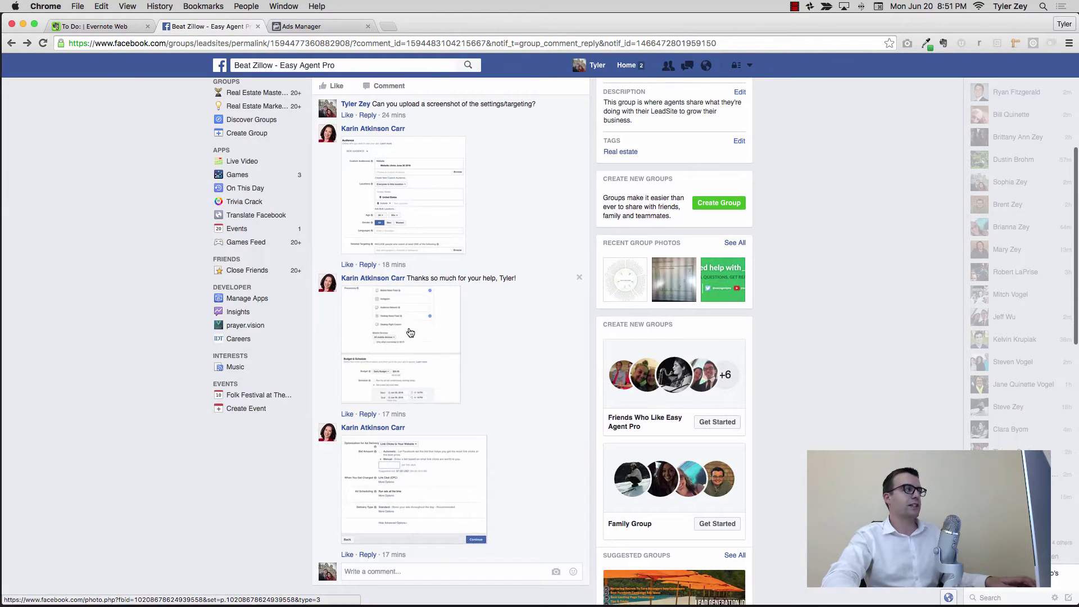
click(330, 28)
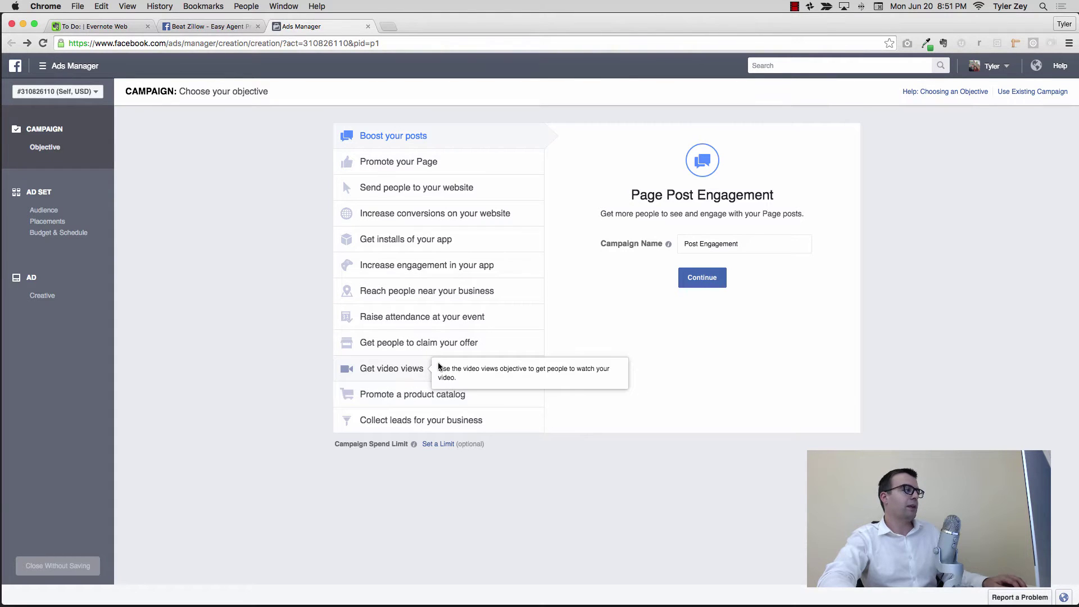
Choose Get video views as the objective, renaming the campaign Video Views
click(391, 369)
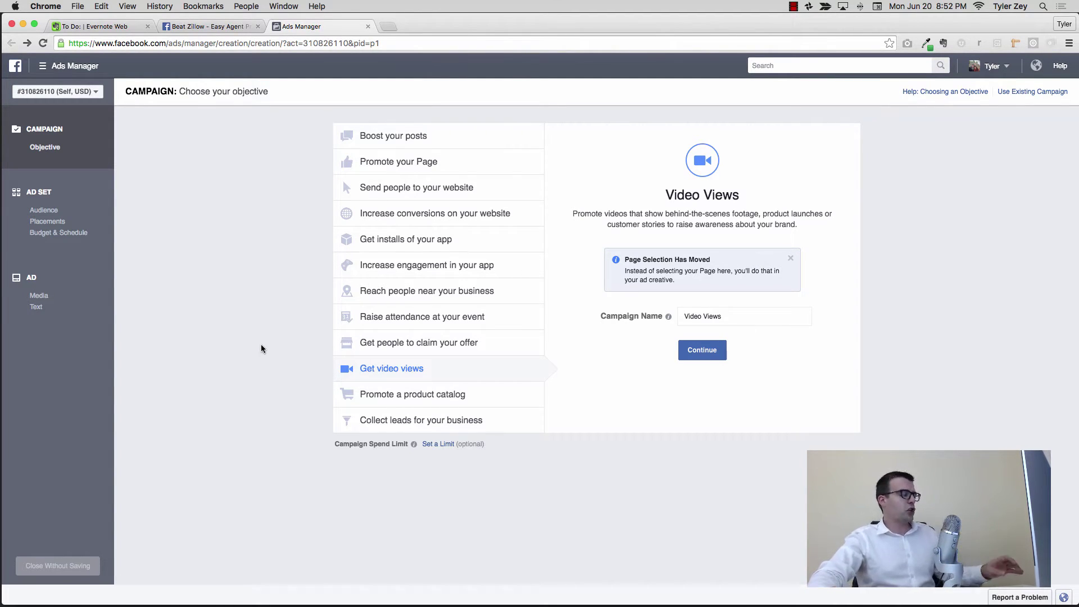
key(ctrl+shift+Tab)
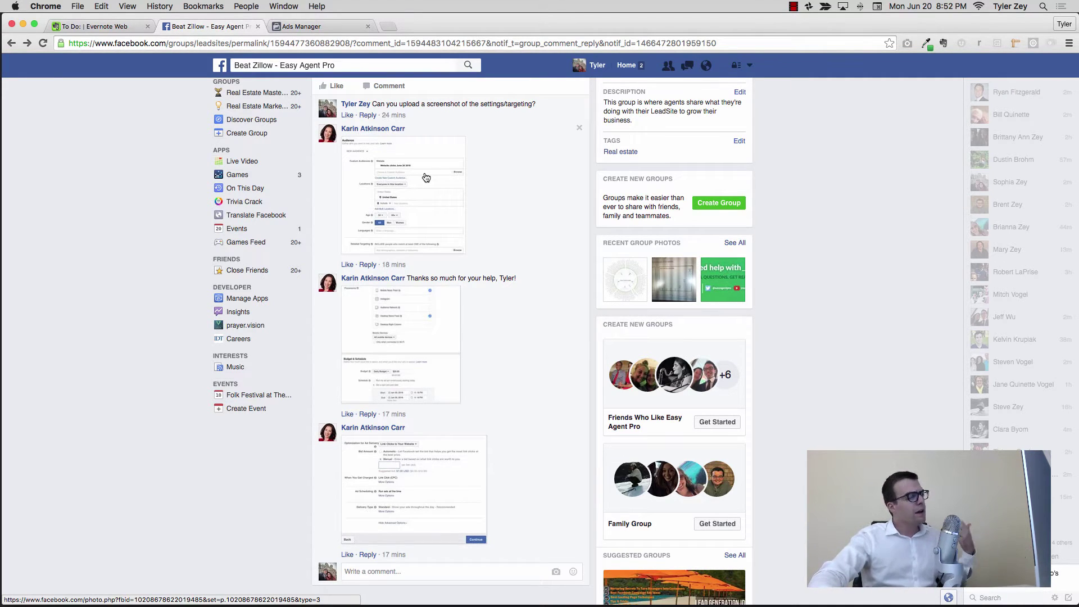
click(341, 26)
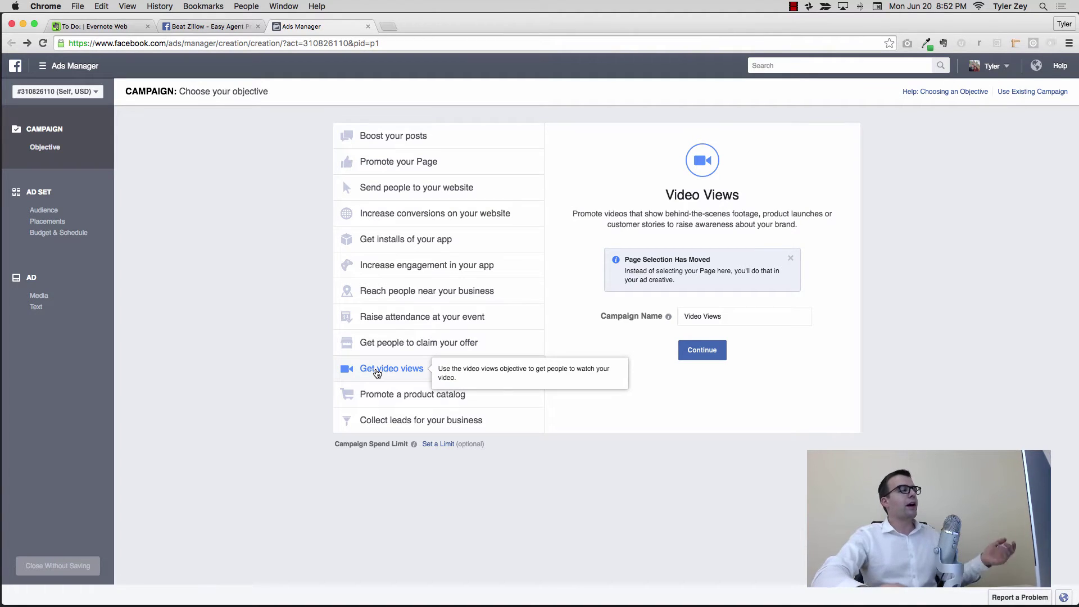
Enlarge the bid, placements and budget, and audience screenshots, comparing placements with the draft
click(208, 26)
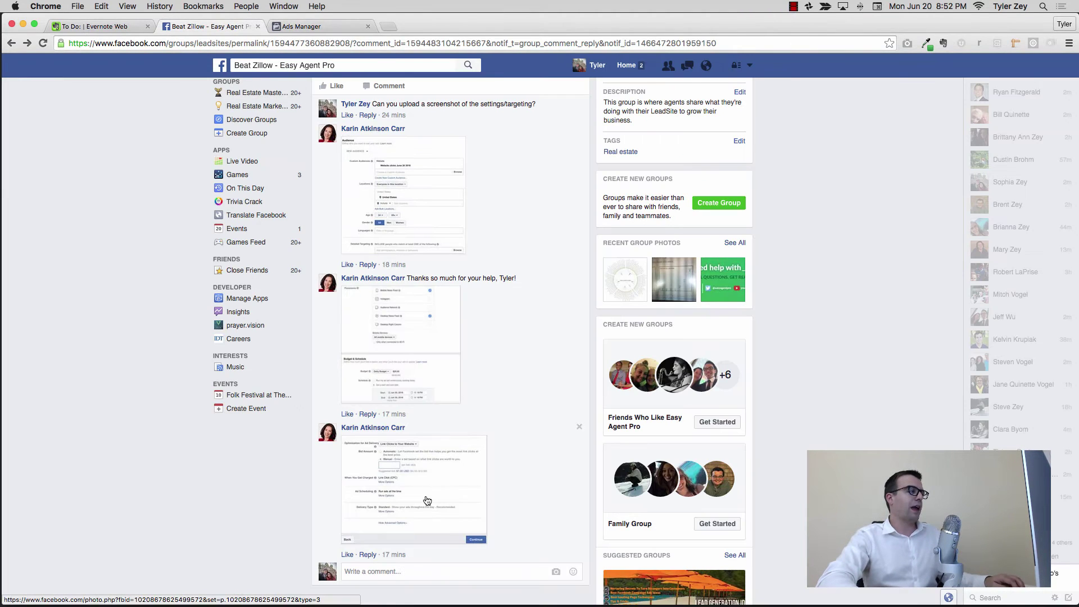
click(387, 499)
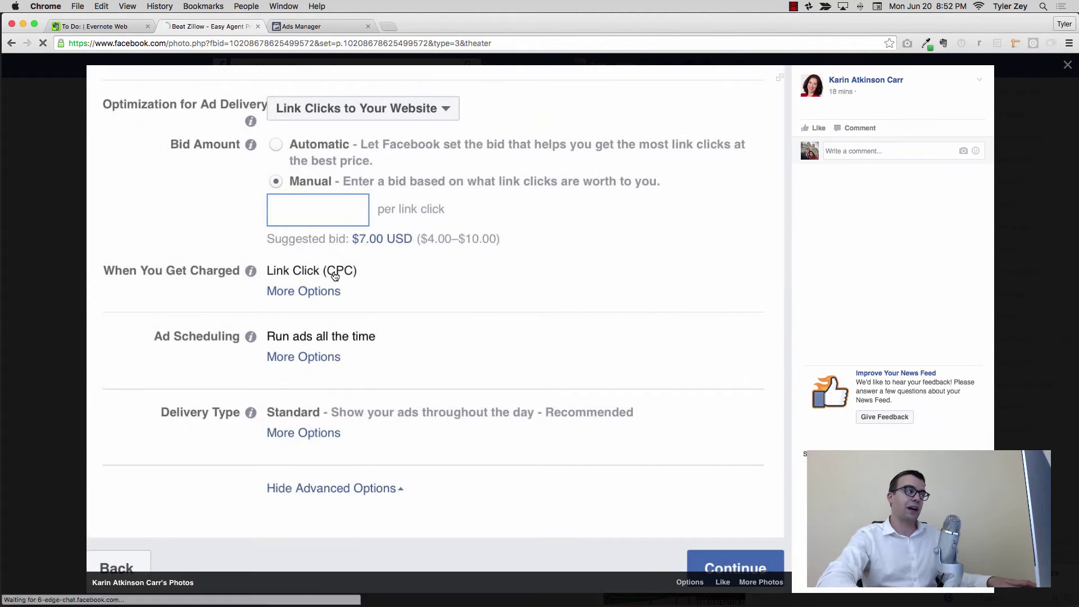
key(Escape)
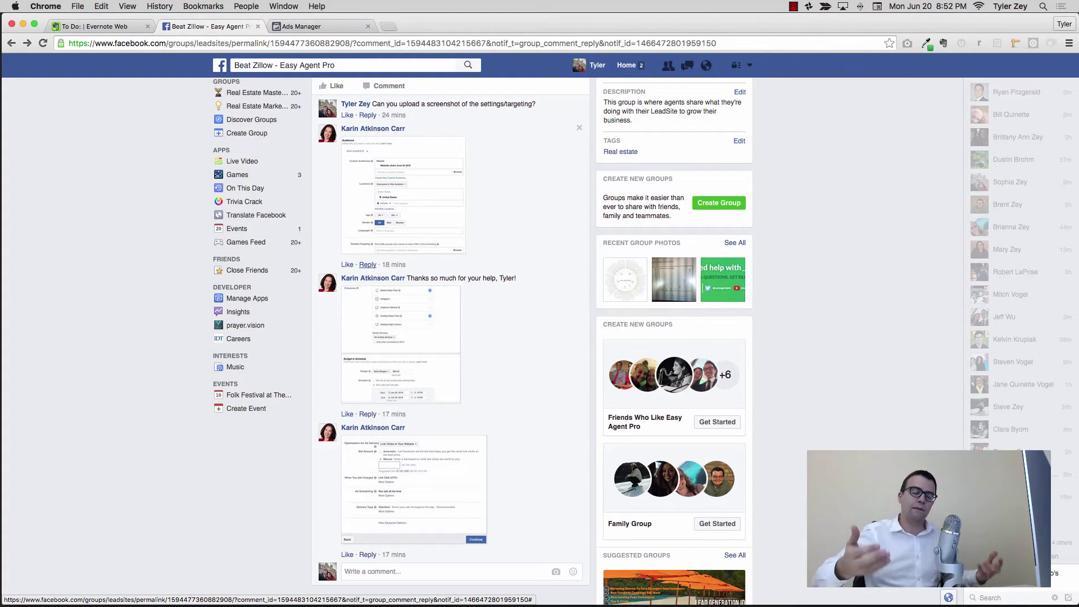
click(446, 295)
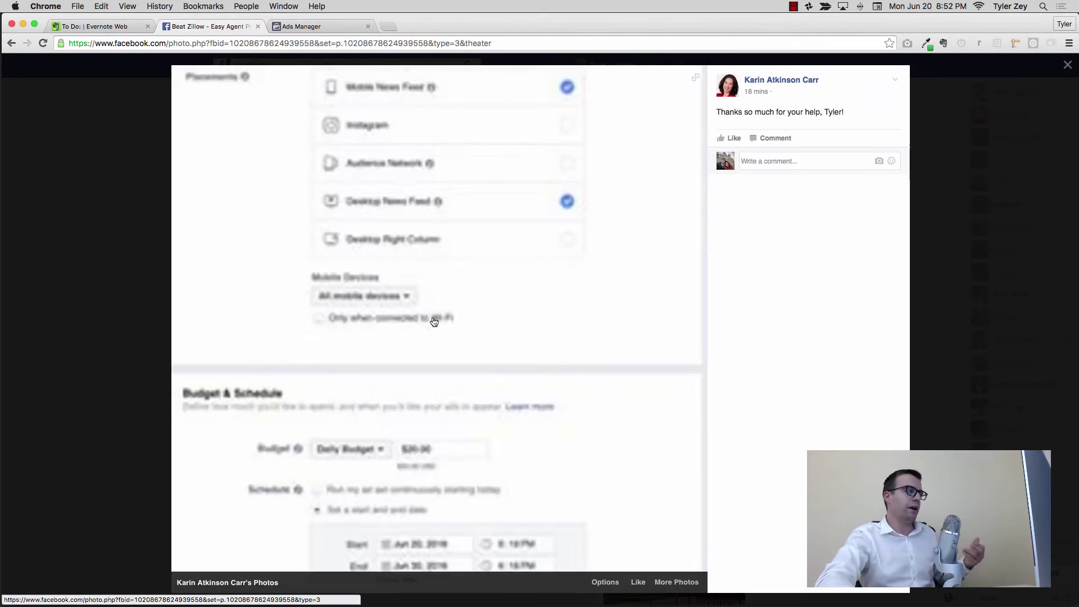
click(285, 27)
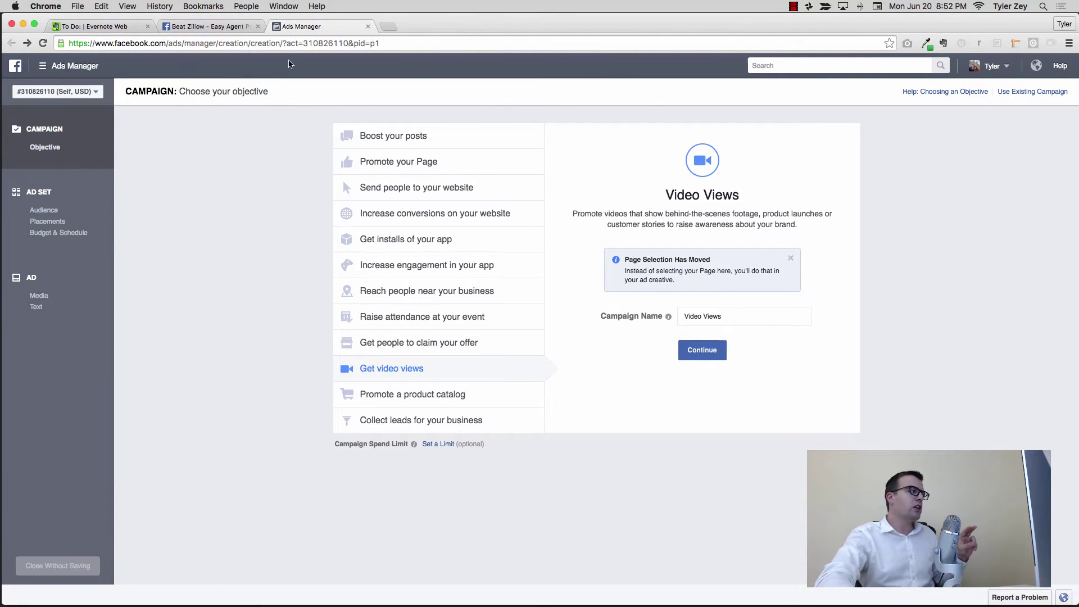
click(232, 26)
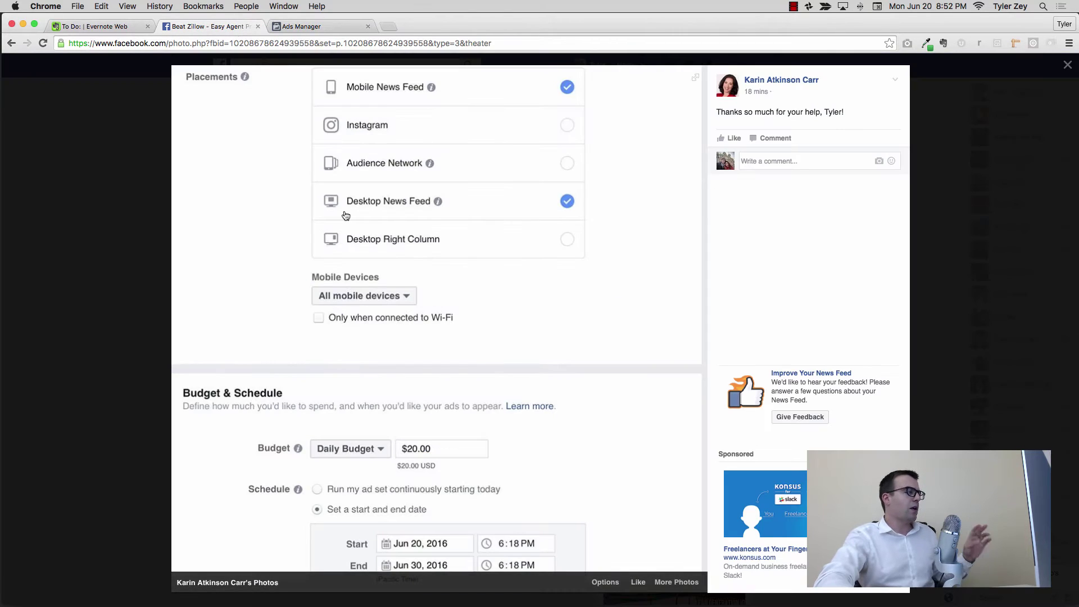
key(Escape)
click(434, 213)
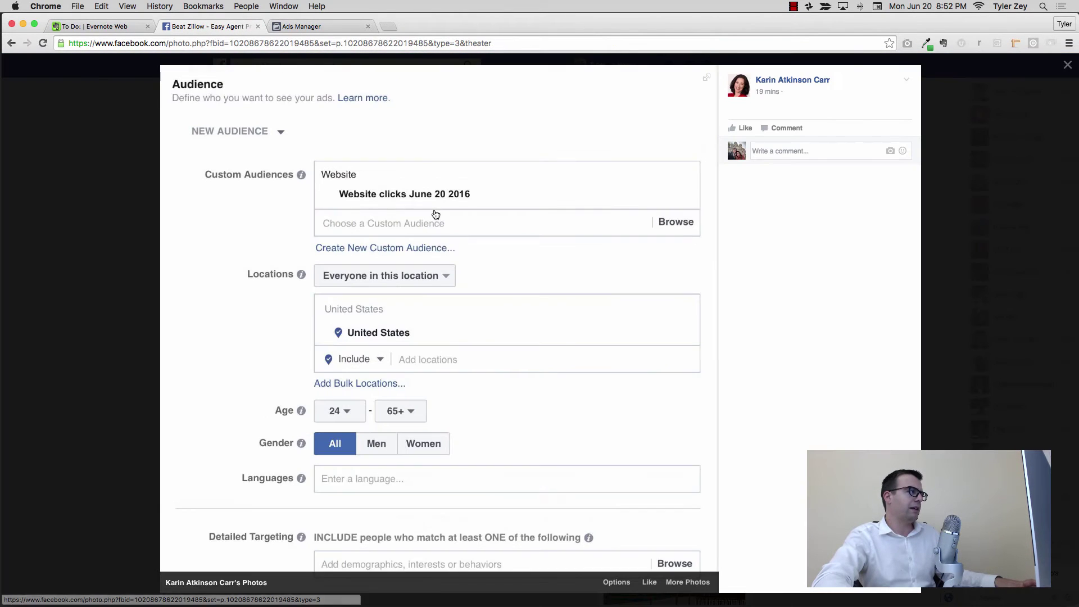
key(Escape)
click(415, 441)
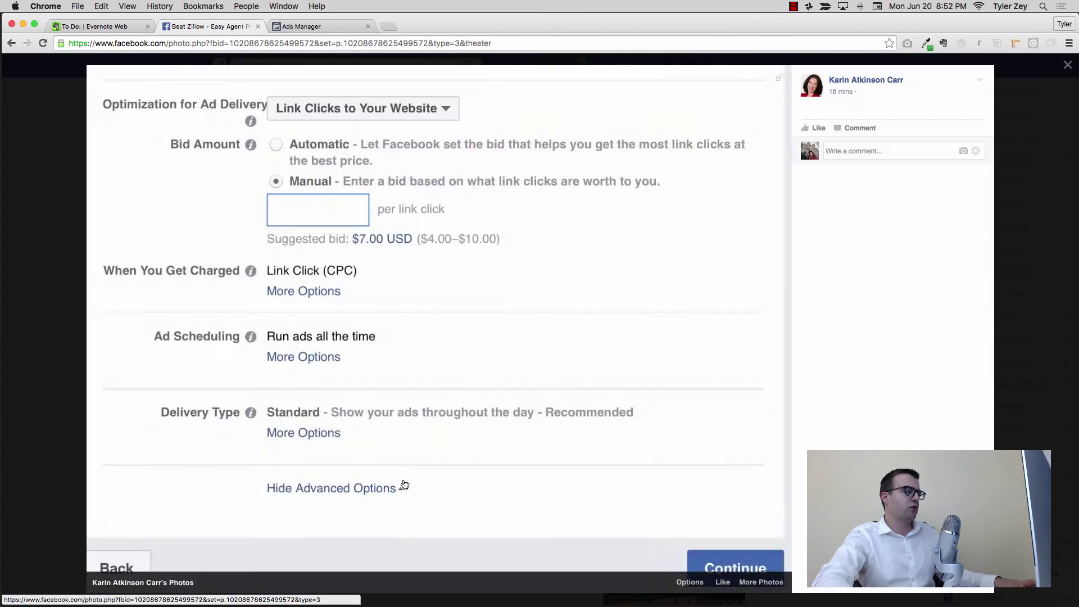
key(Escape)
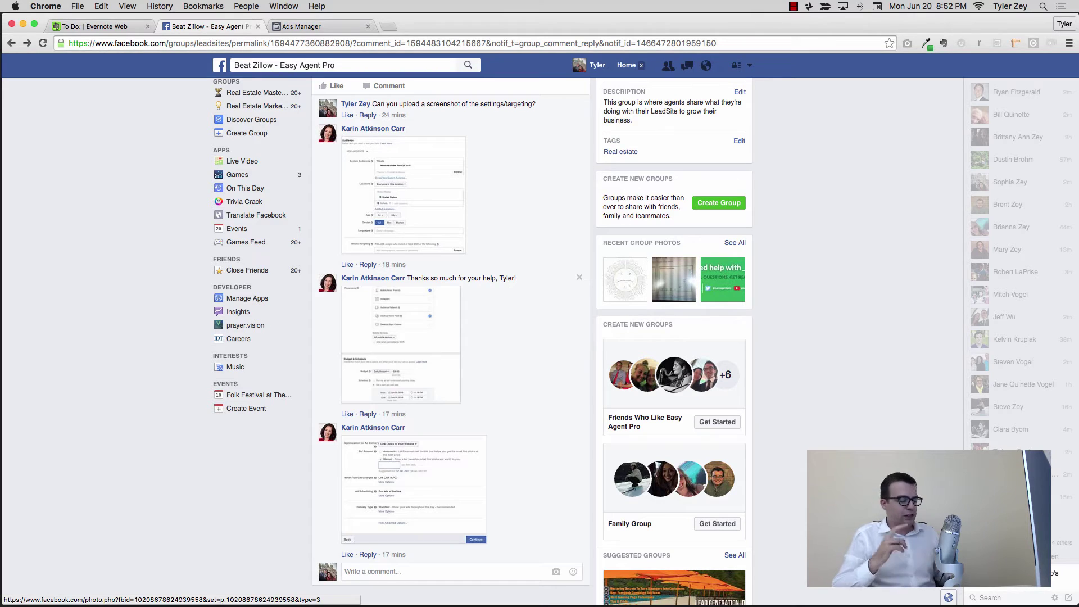
Switch the campaign objective to Lead Generation and continue to the ad set
key(ctrl+Tab)
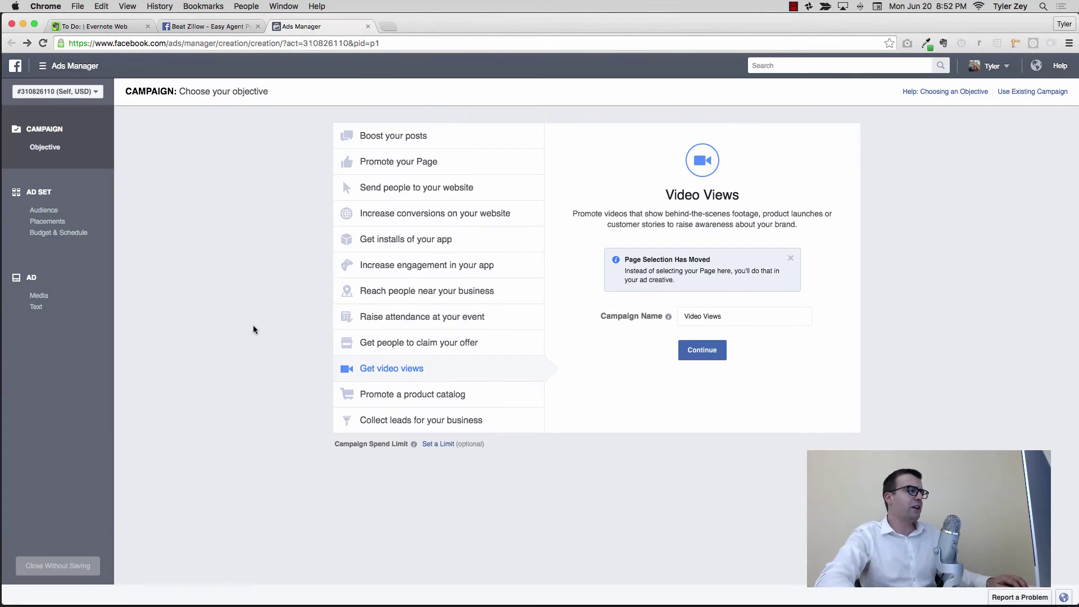
click(400, 419)
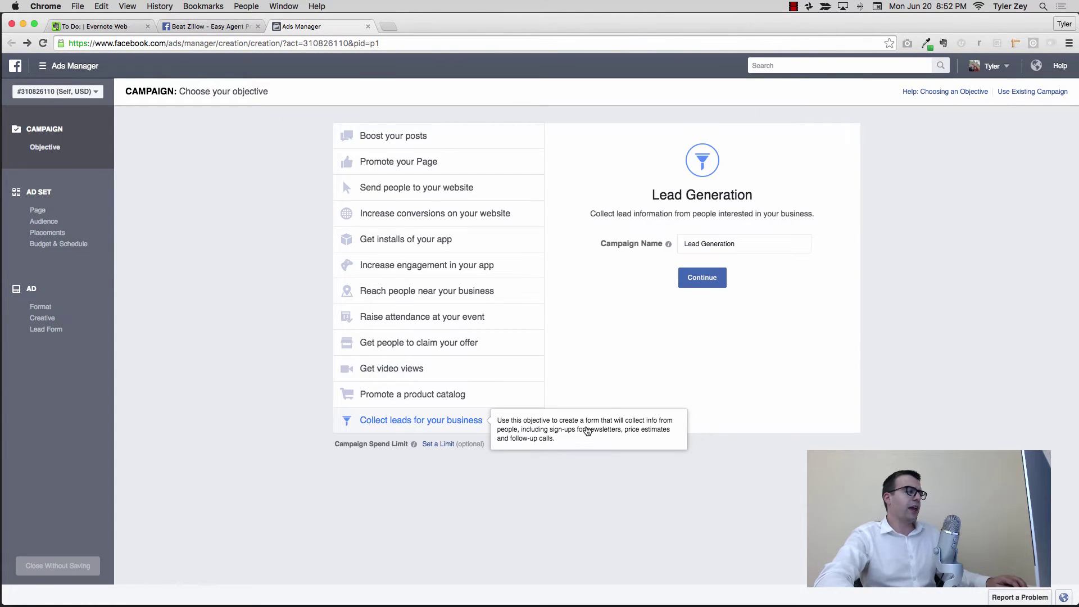
click(689, 284)
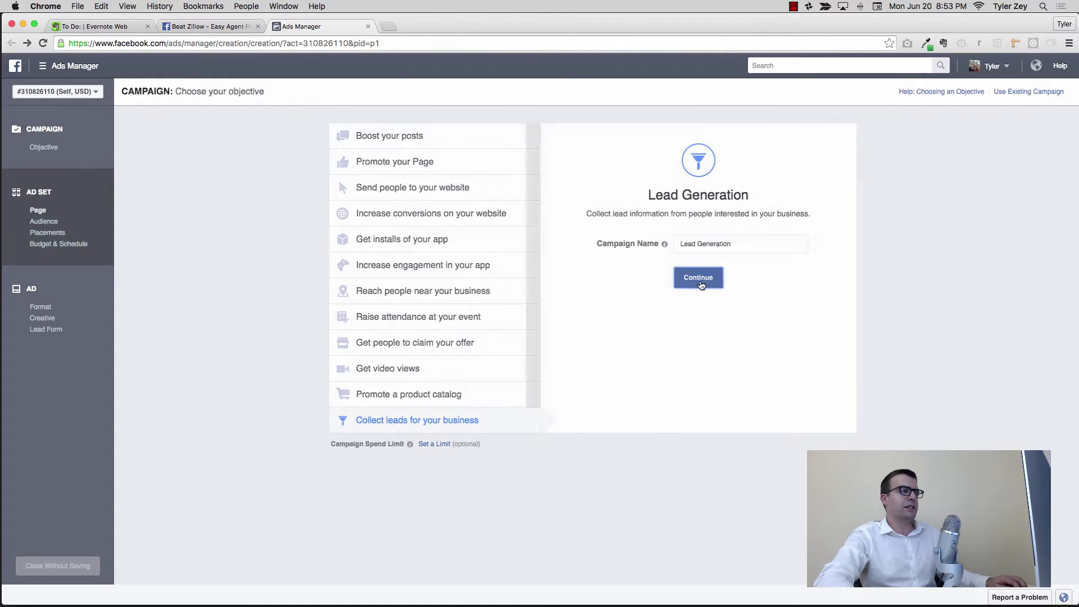
Target the ad set at the 'easy agent pro' custom audience
scroll(471, 295, down, 3)
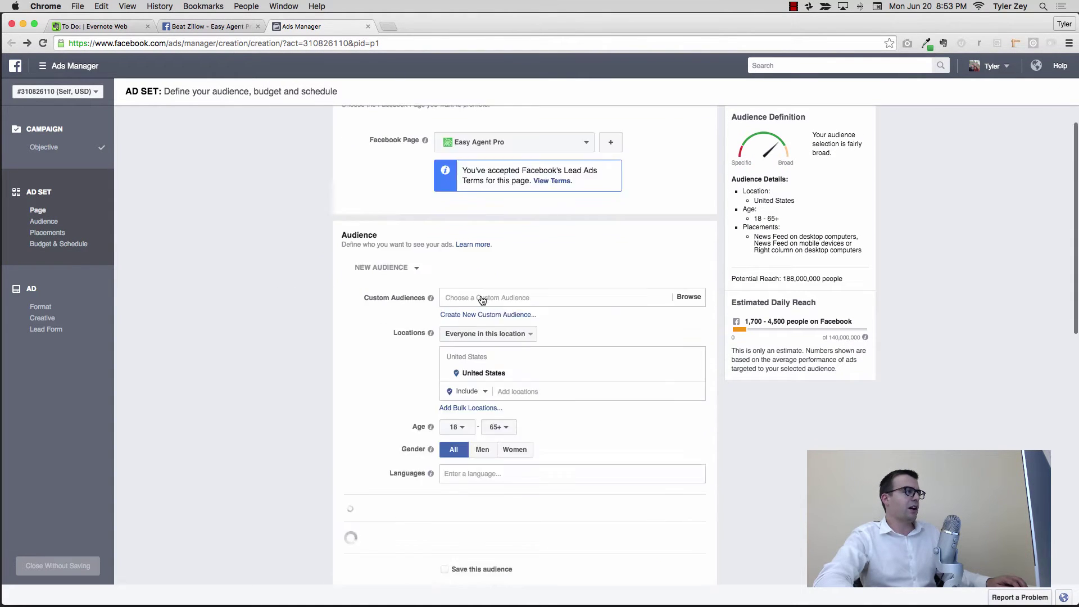
click(486, 172)
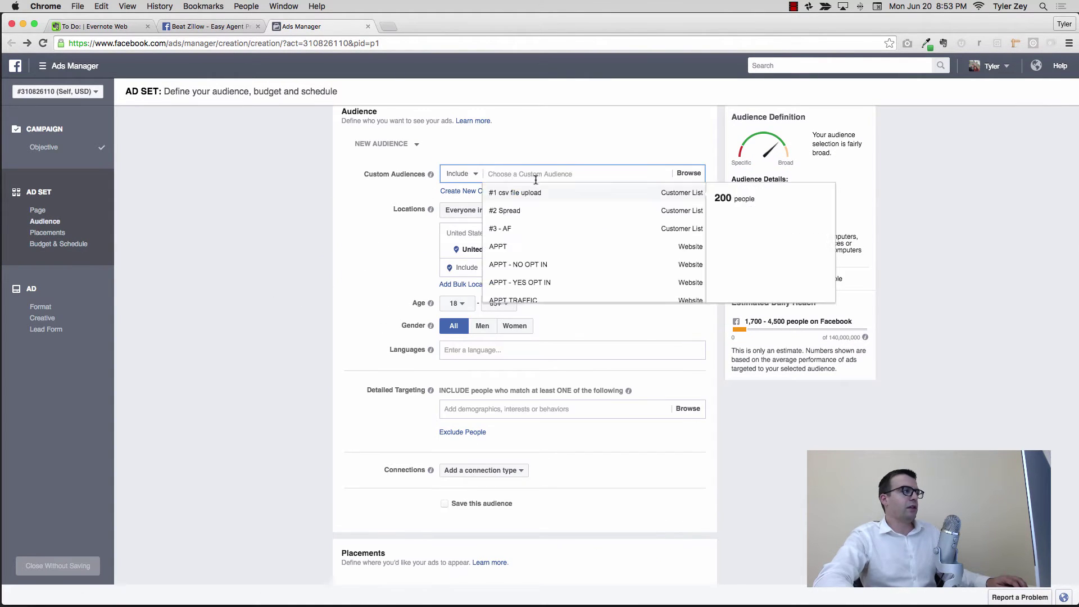
scroll(511, 248, down, 8)
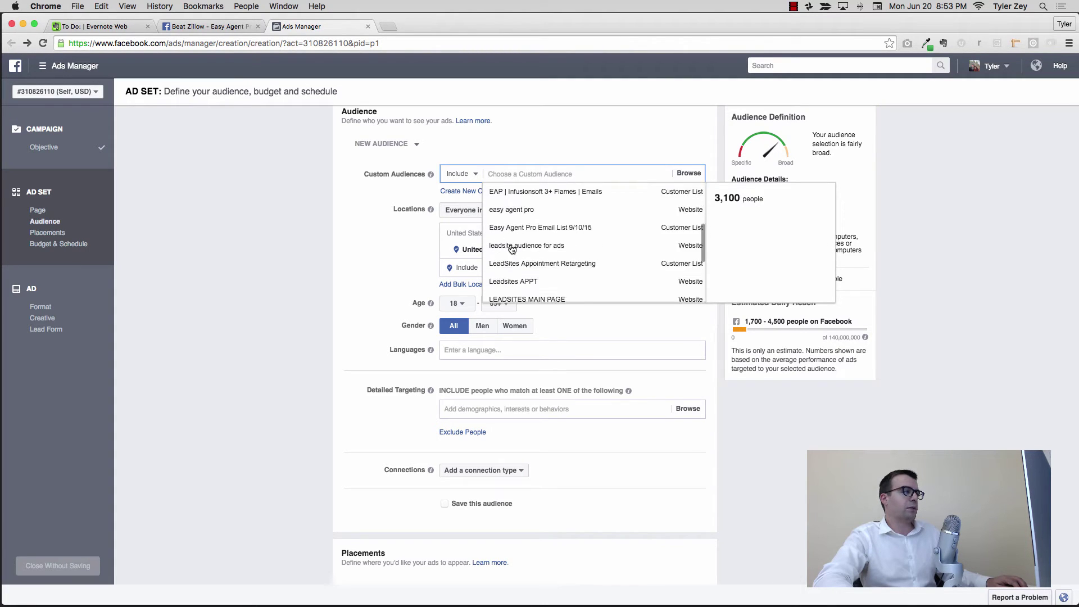
click(520, 198)
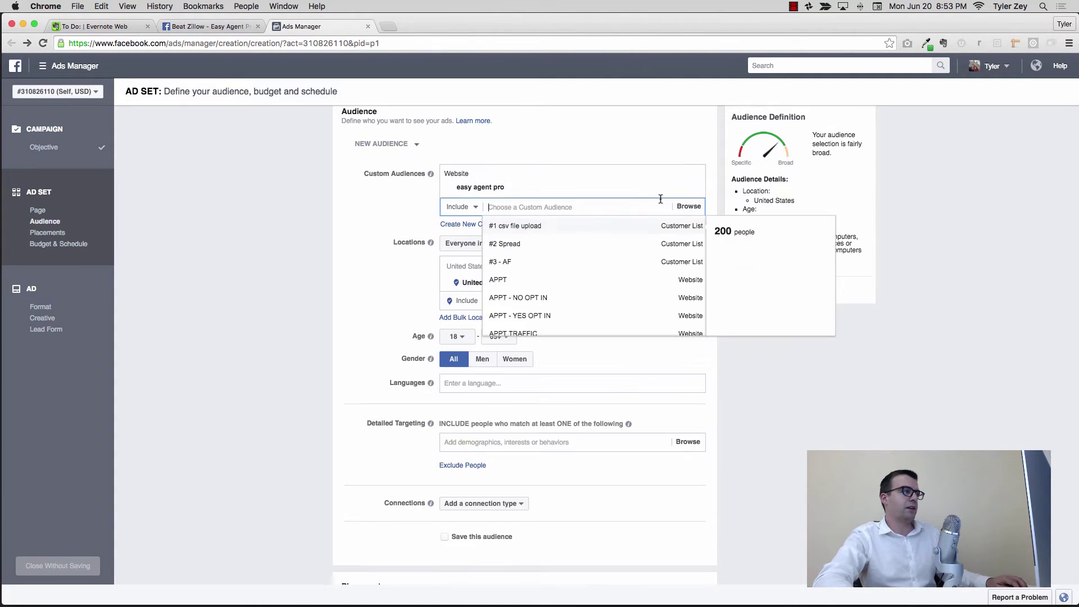
click(332, 269)
scroll(345, 319, down, 5)
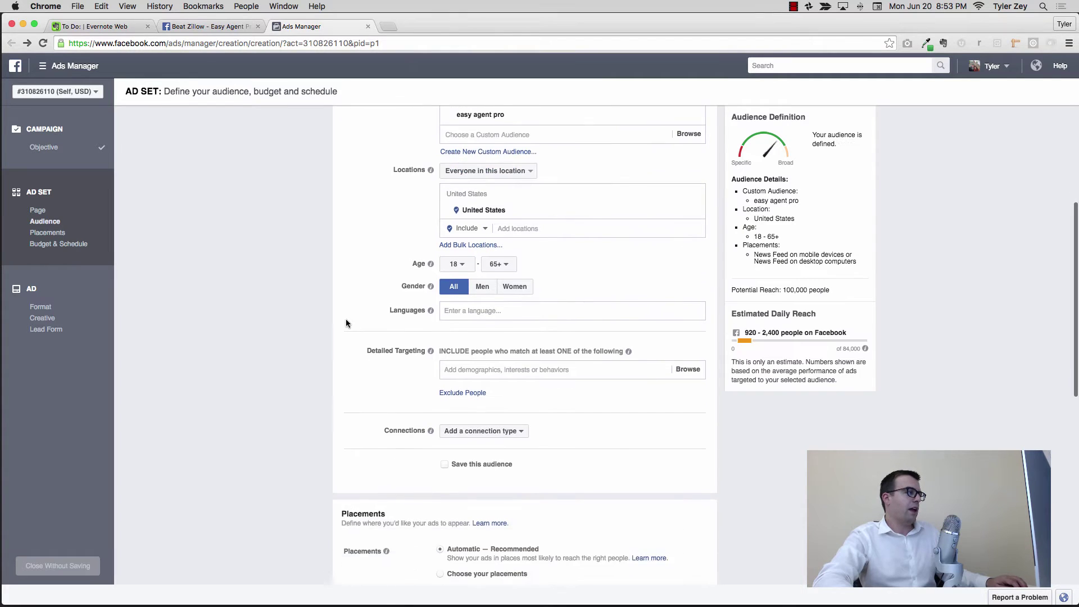
scroll(346, 326, up, 5)
scroll(347, 332, down, 10)
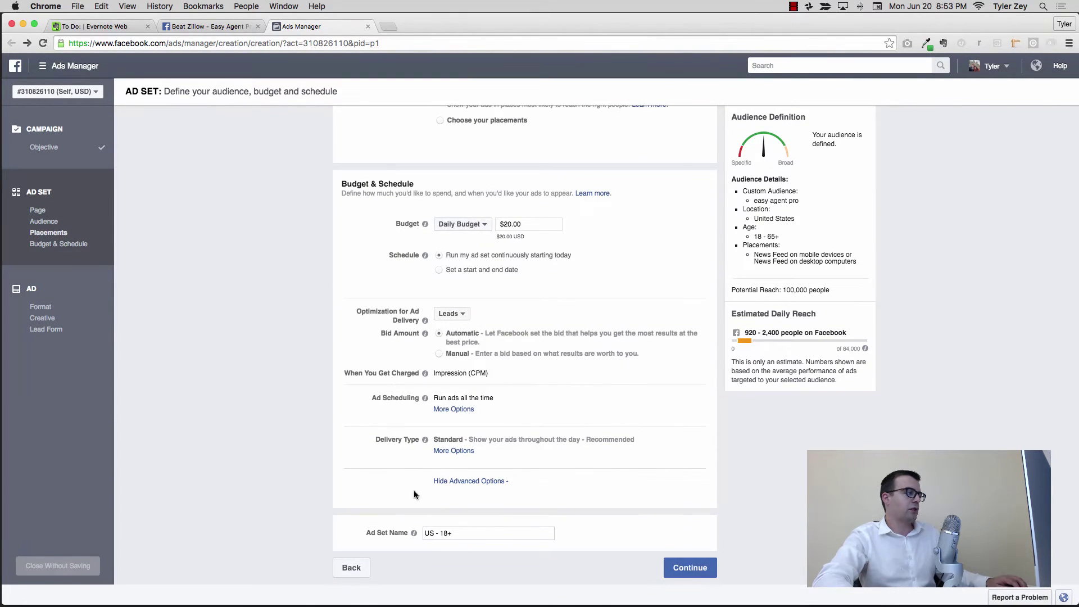
Set a manual bid of $2.20 per result for the lead ad set
click(439, 353)
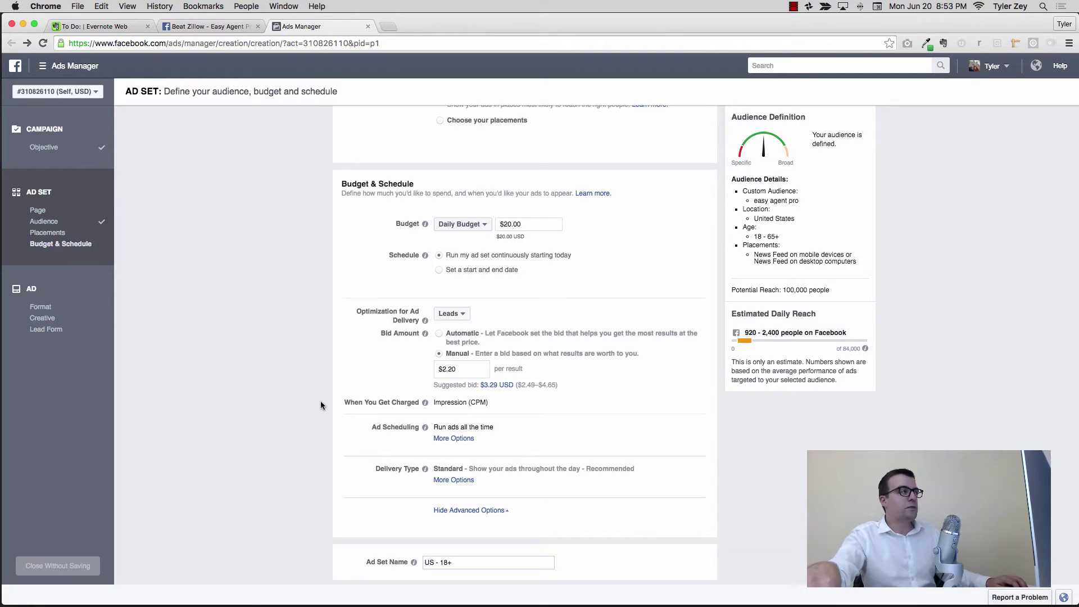
scroll(320, 400, up, 15)
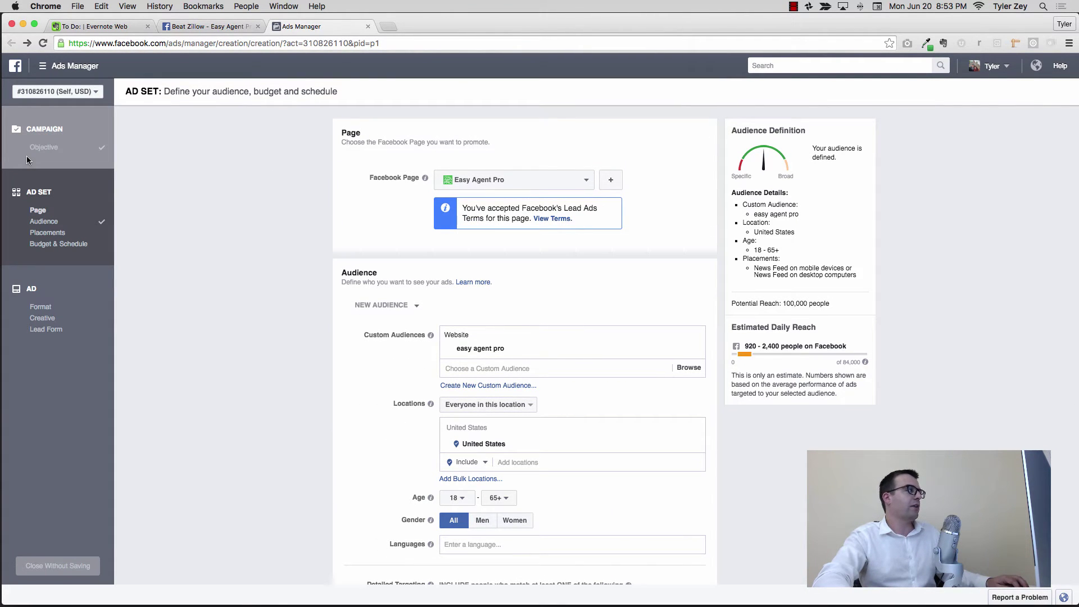
scroll(201, 208, down, 15)
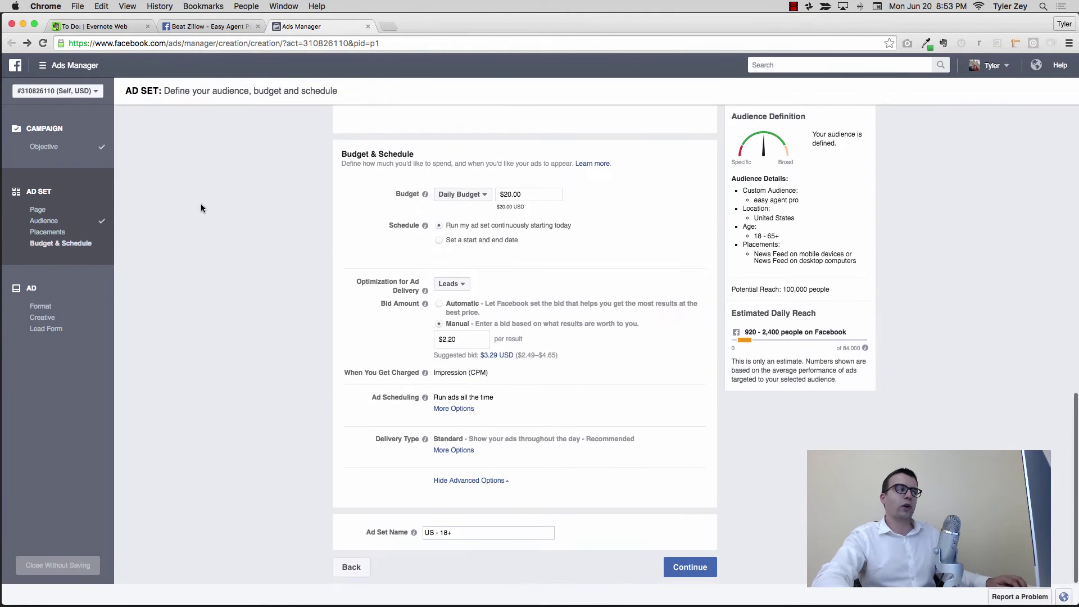
Continue to the ad format step and review the single-image ad's media and text
click(697, 567)
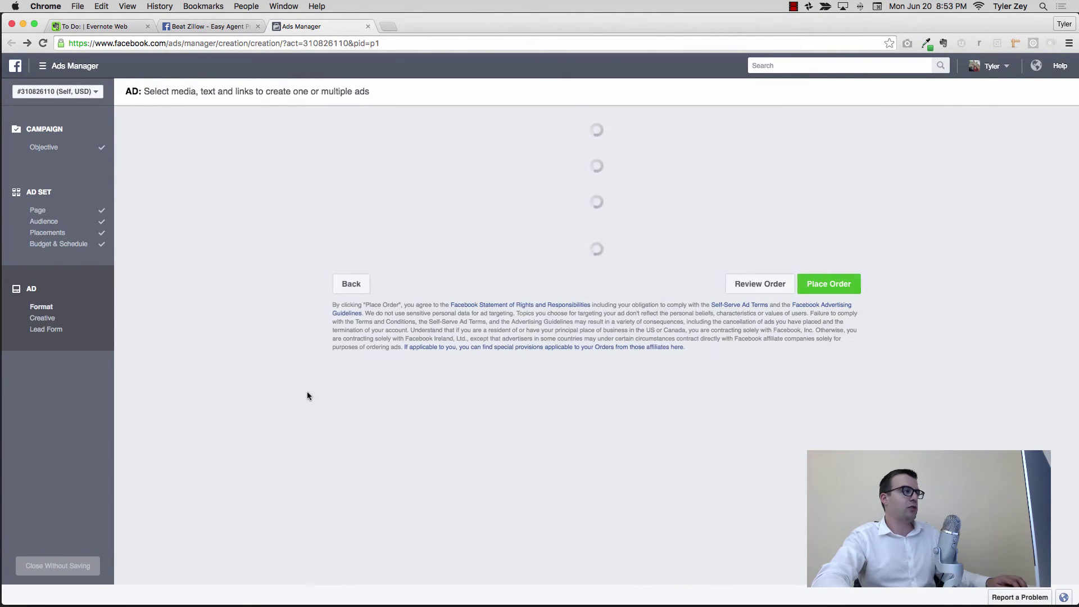
scroll(632, 306, down, 5)
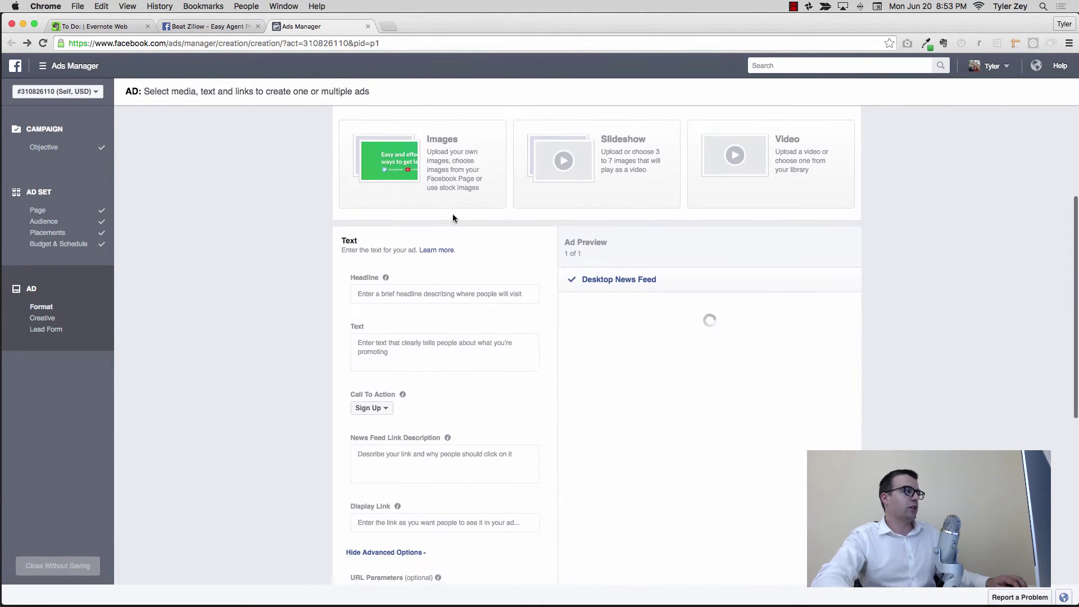
scroll(453, 218, up, 1)
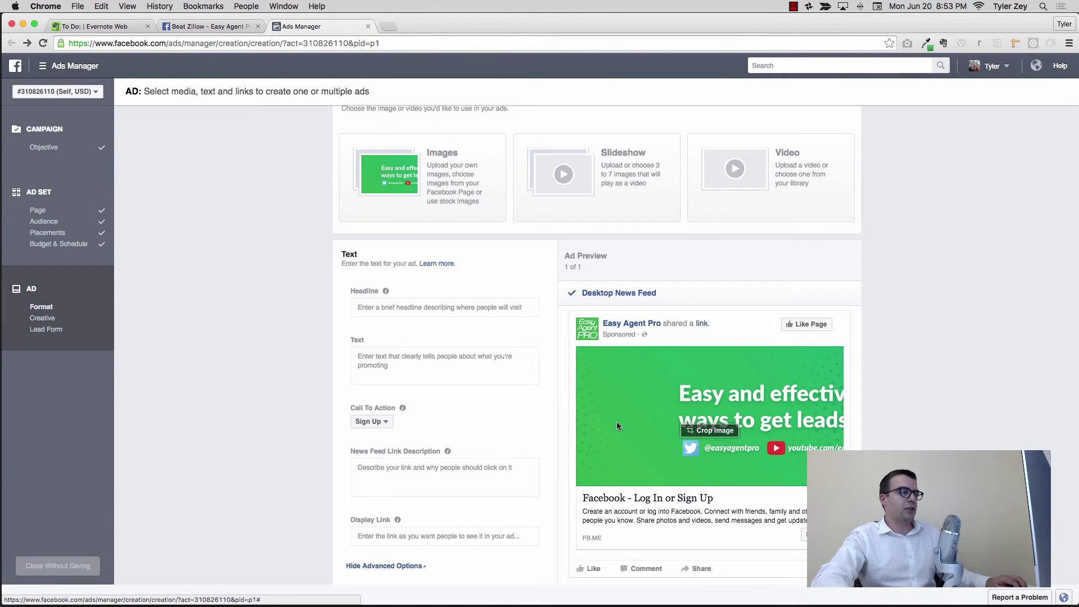
scroll(408, 280, up, 3)
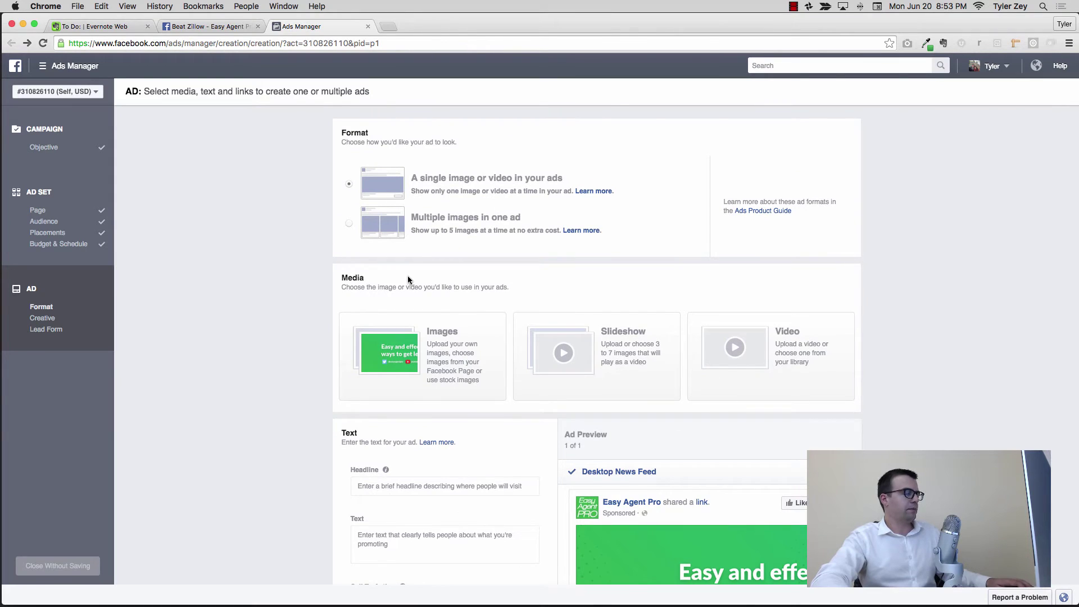
key(ctrl+shift+Tab)
key(ctrl+Tab)
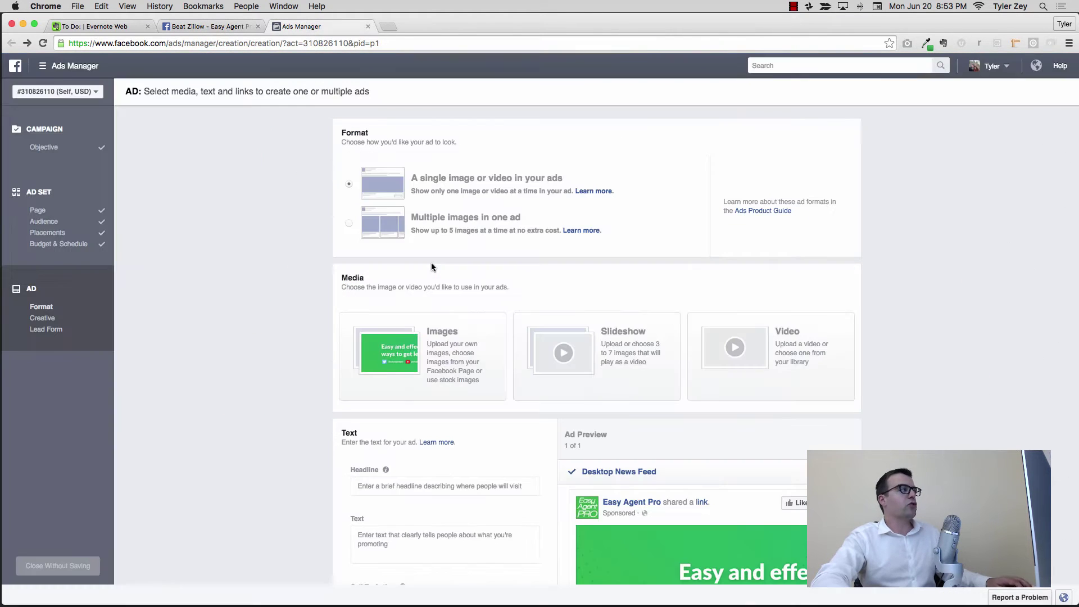
click(37, 70)
click(262, 134)
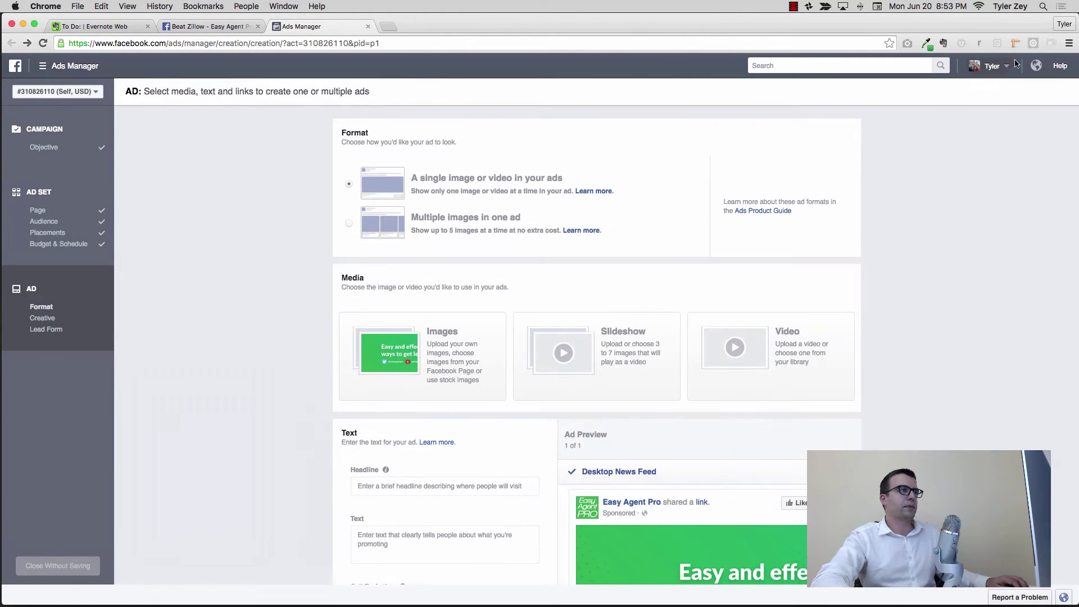
click(992, 66)
Close the ad draft without saving
click(870, 273)
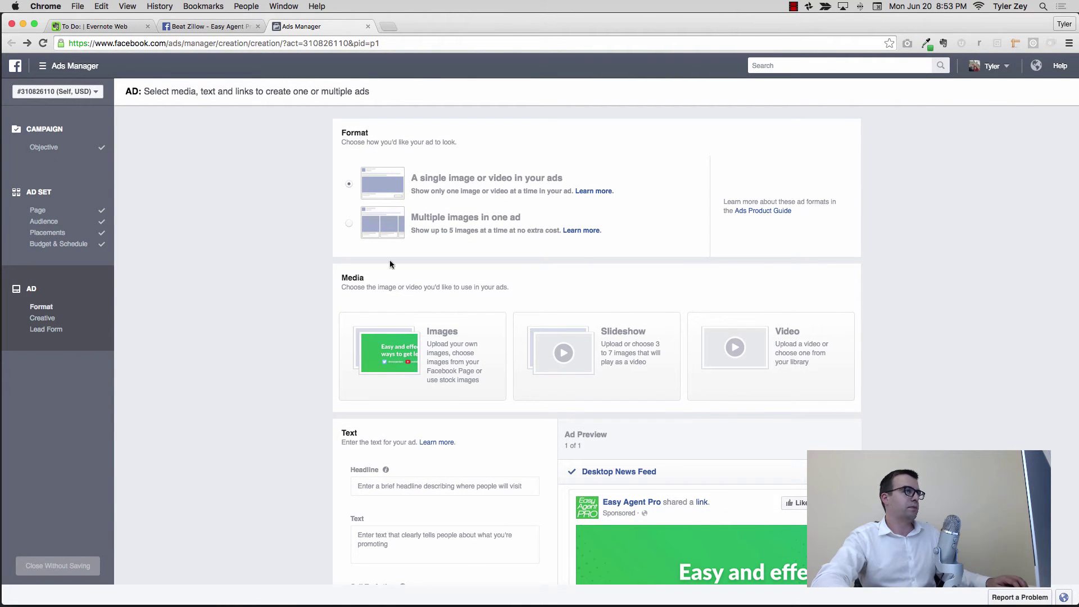
click(86, 562)
click(636, 258)
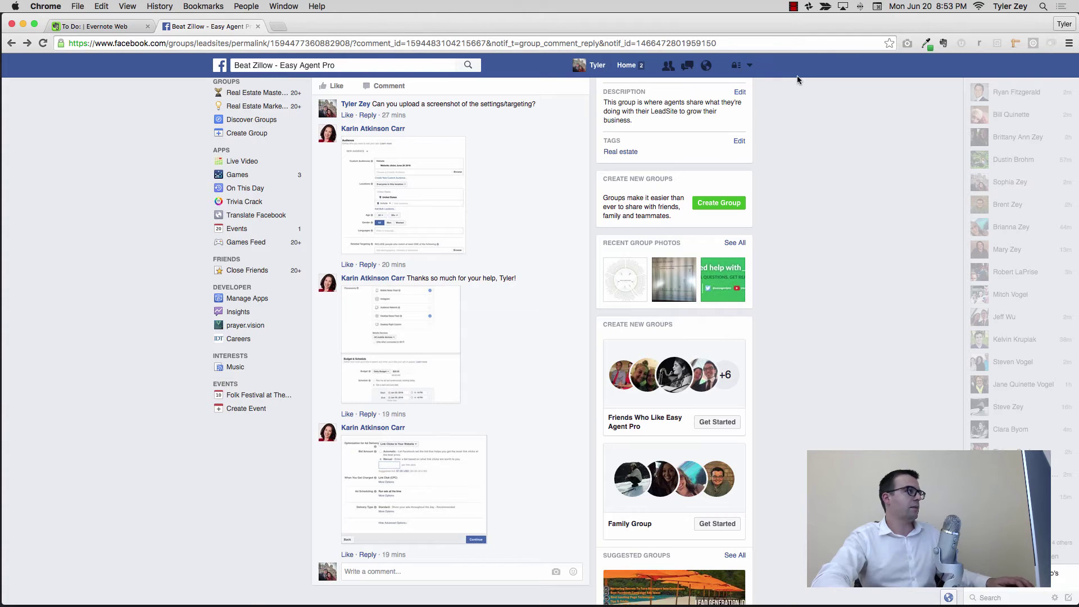
Start a fresh ad, then enlarge the member's placements and budget screenshot
click(749, 65)
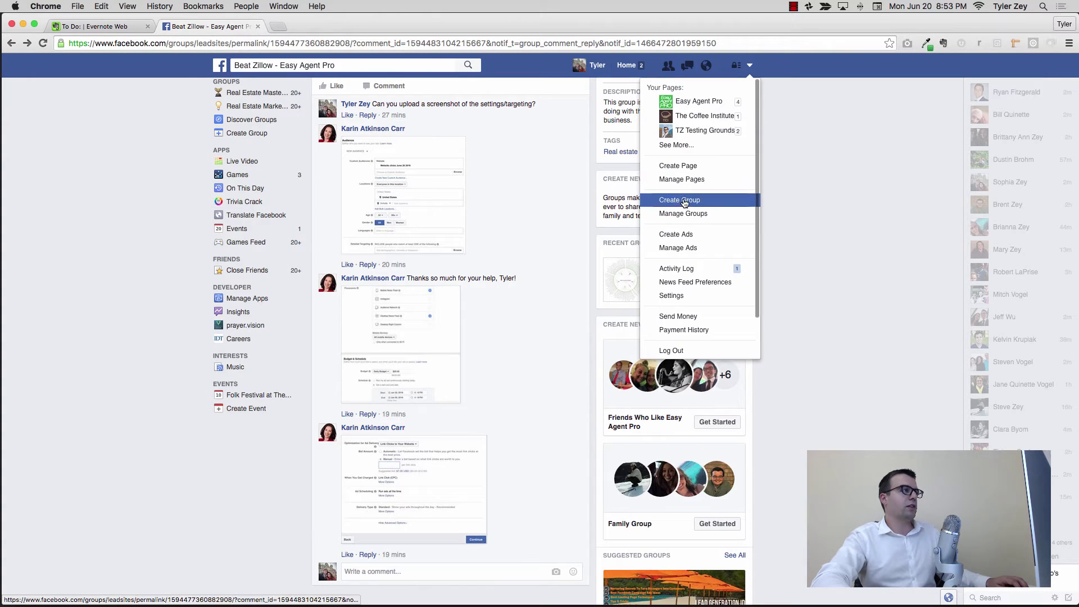
click(673, 235)
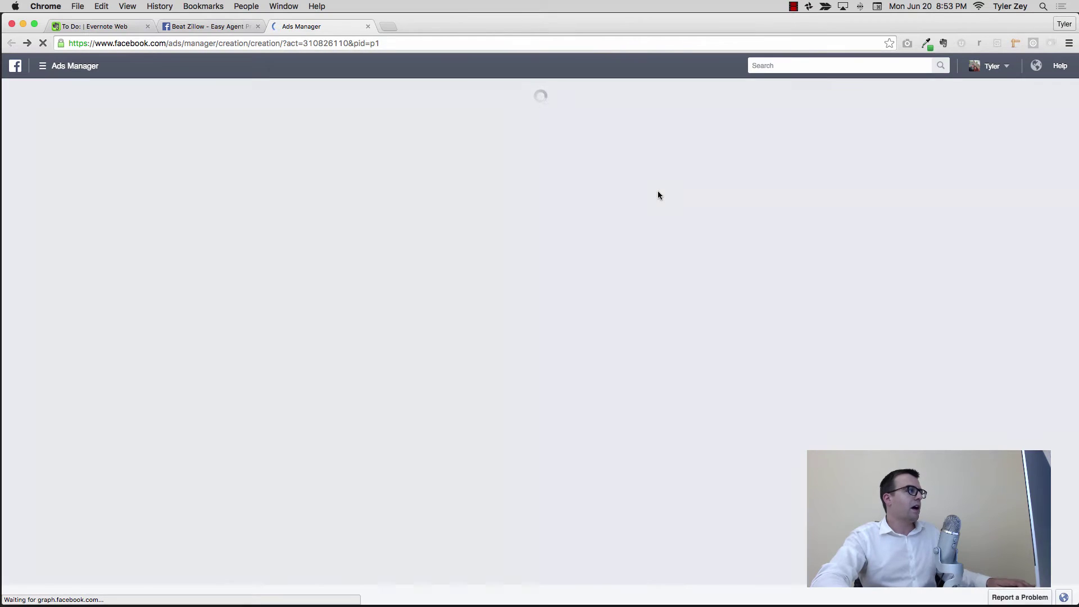
key(ctrl+shift+Tab)
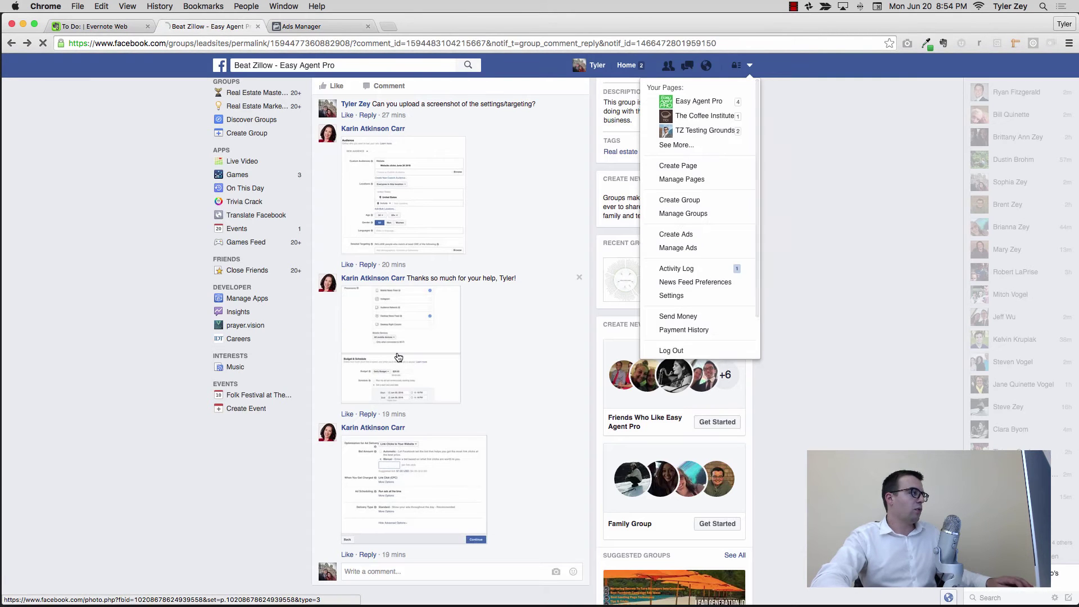
click(398, 357)
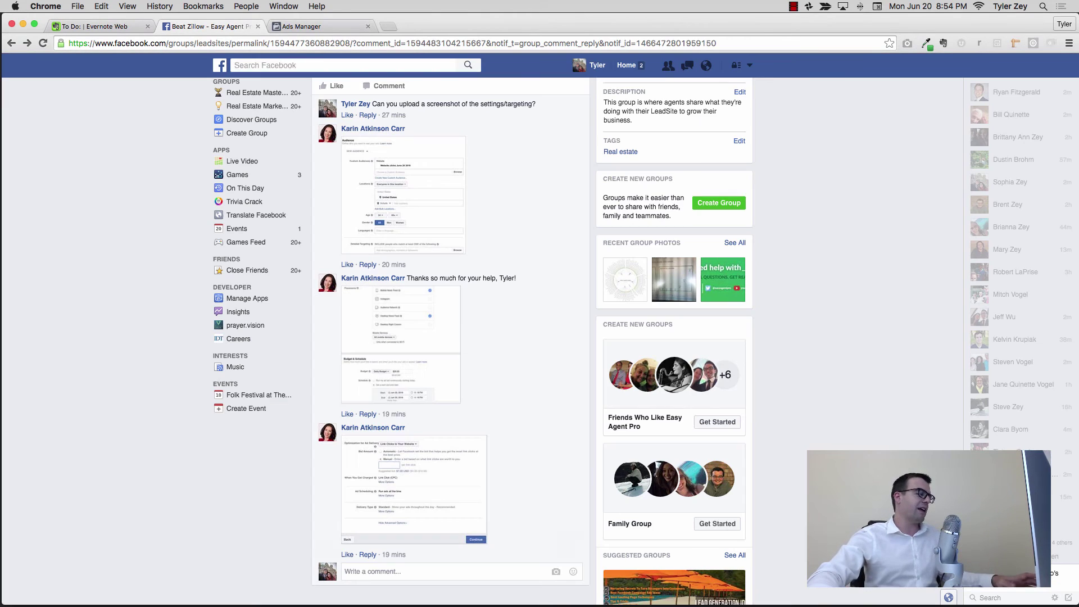
Enlarge and close the first and third ad-settings screenshots, then scroll back up
key(Escape)
click(403, 179)
key(Escape)
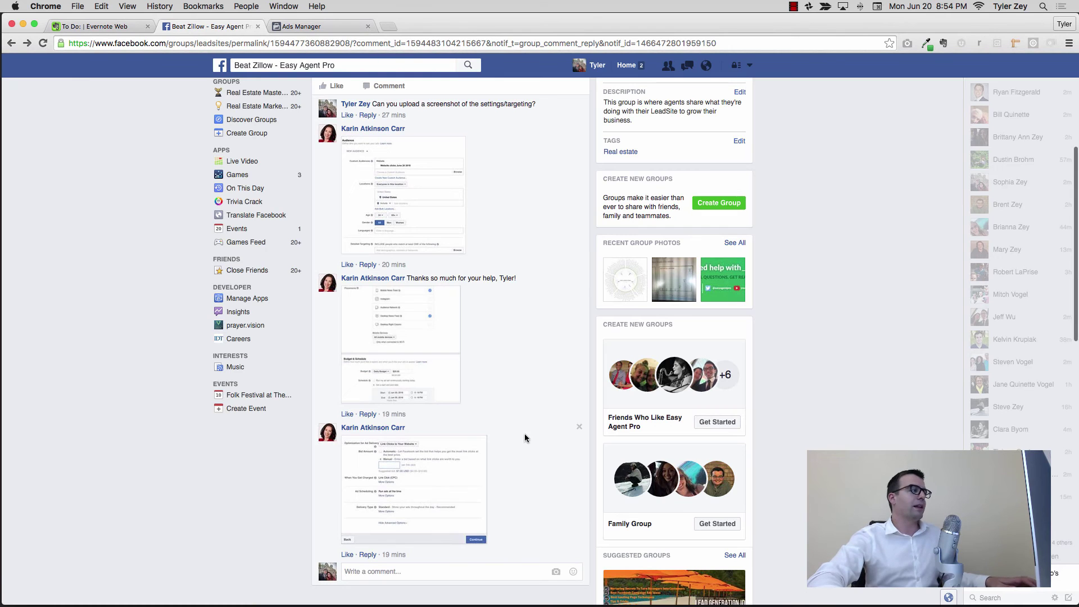
scroll(524, 434, down, 1)
click(457, 463)
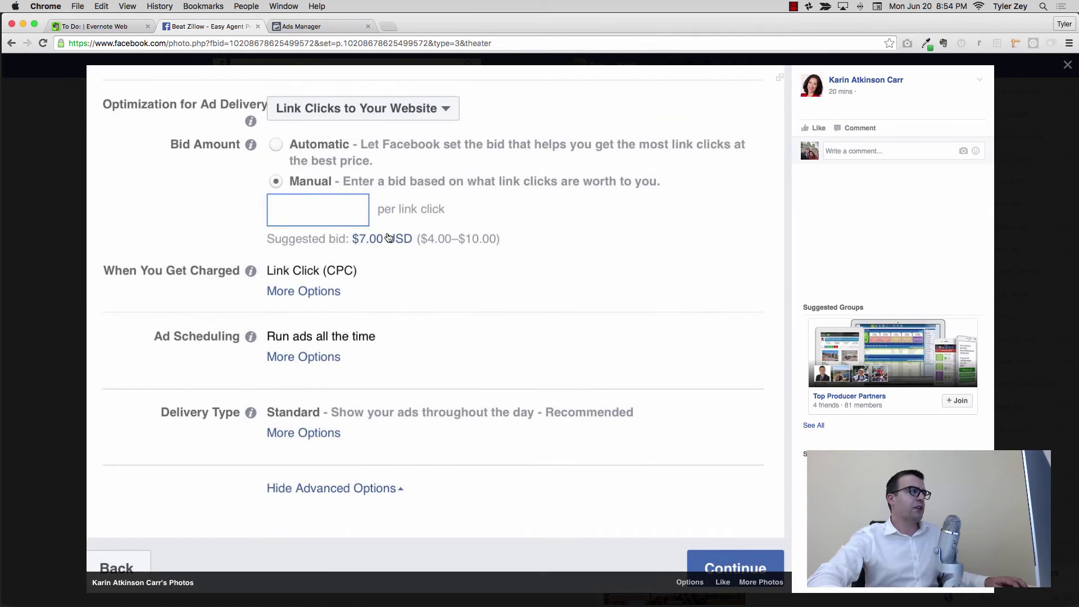
key(Escape)
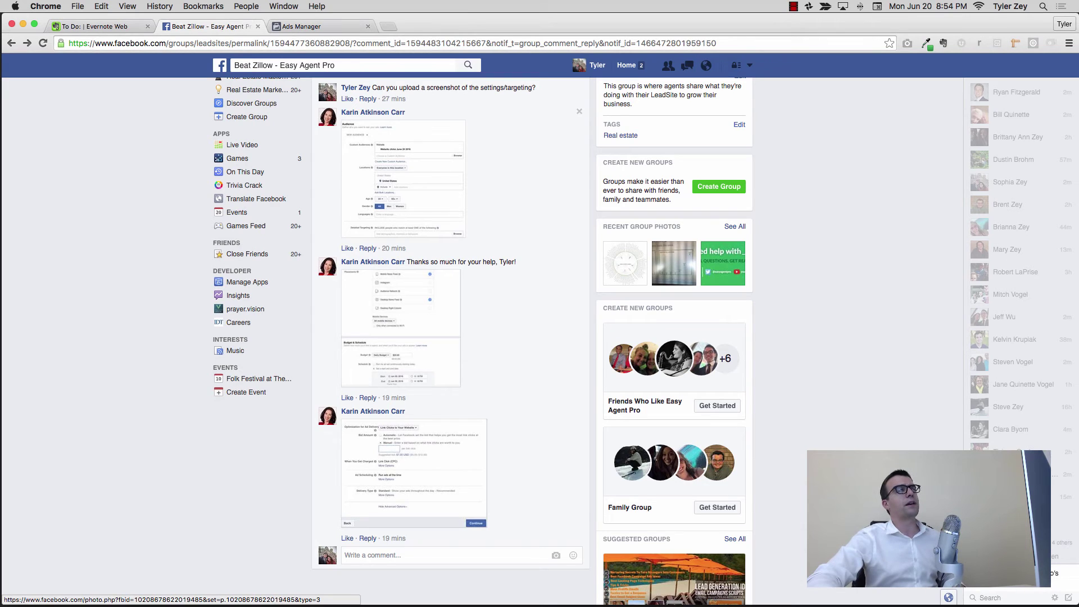
scroll(414, 209, up, 5)
Go to the group's Discussion page and highlight the question post's text
click(356, 197)
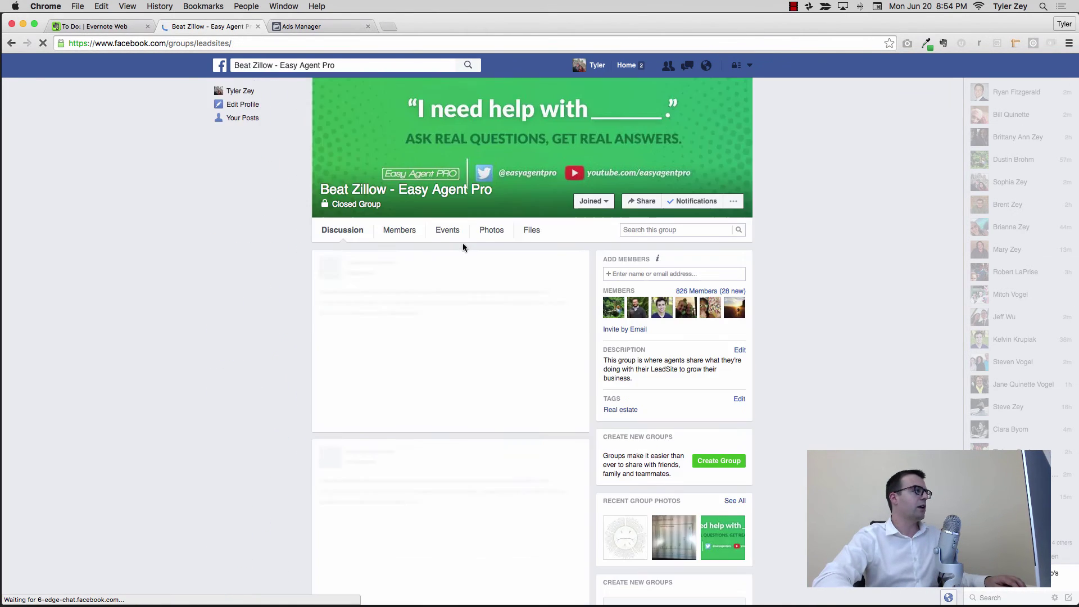
scroll(463, 243, down, 5)
scroll(463, 246, down, 15)
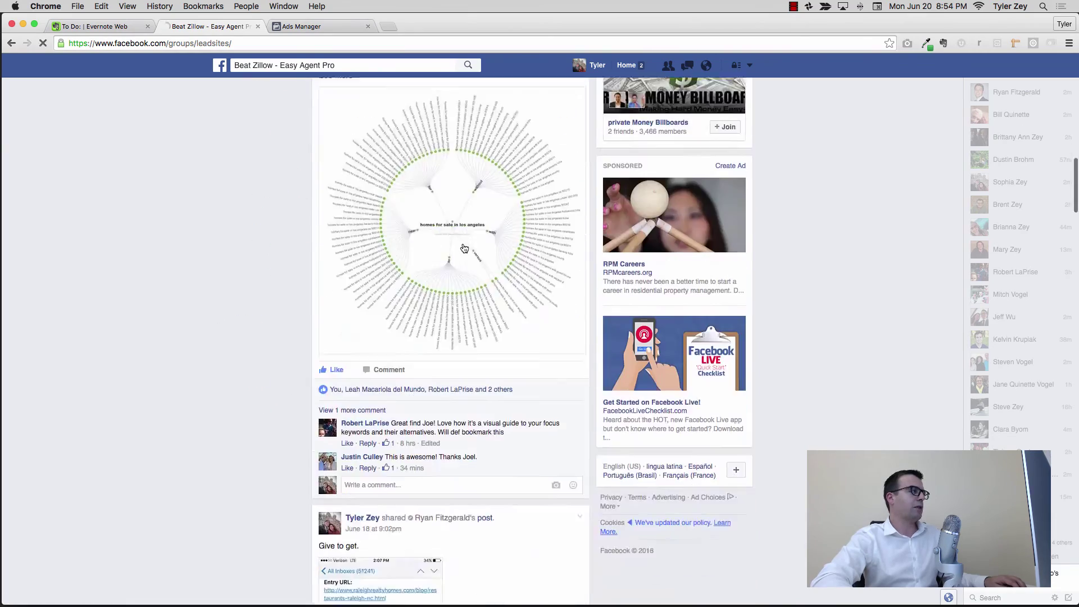
scroll(463, 243, down, 5)
scroll(464, 246, up, 20)
scroll(464, 248, down, 8)
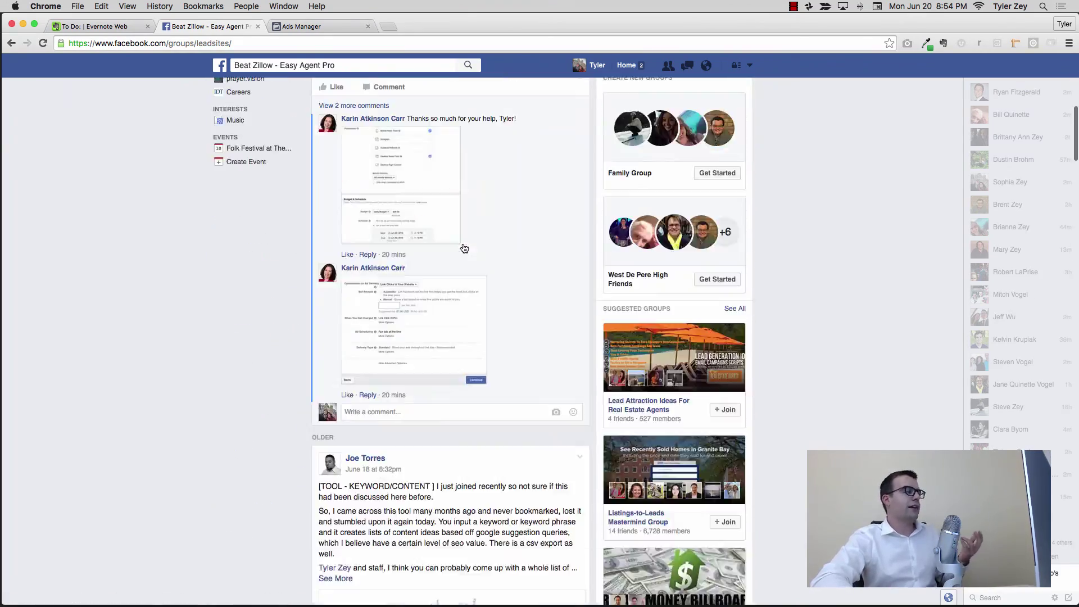
scroll(484, 248, up, 3)
triple_click(493, 244)
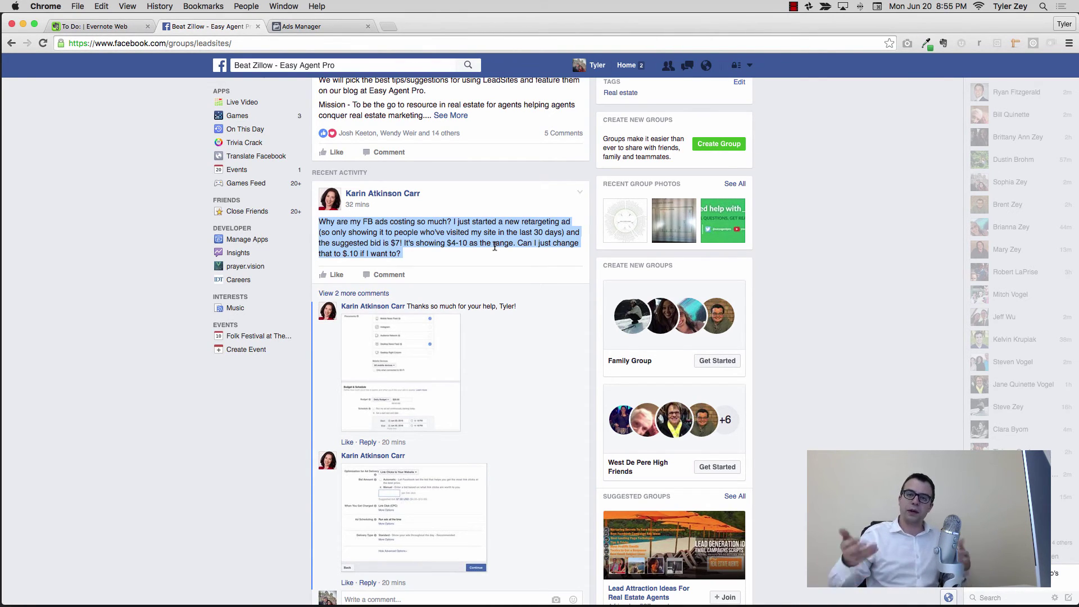
click(521, 304)
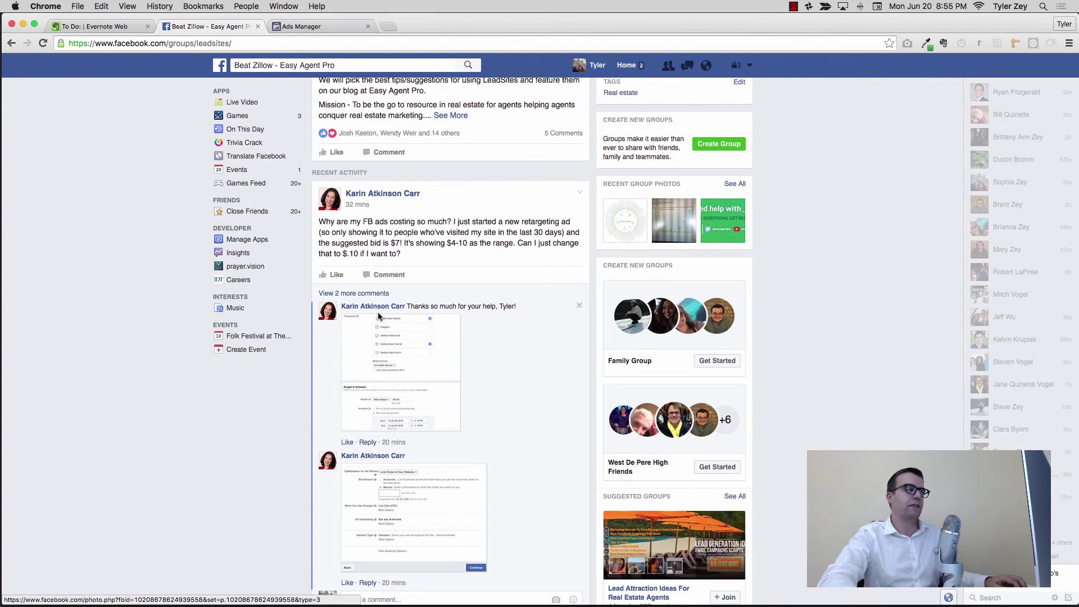
Show the 2 hidden comments and enlarge the $7.00 suggested bid screenshot
click(360, 294)
scroll(493, 492, down, 3)
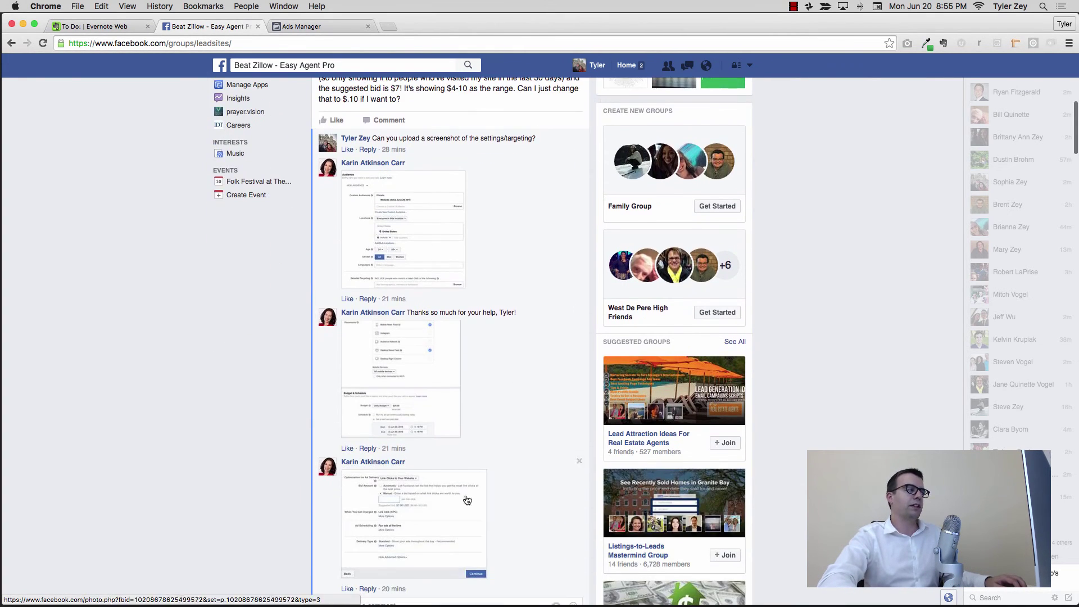
click(440, 491)
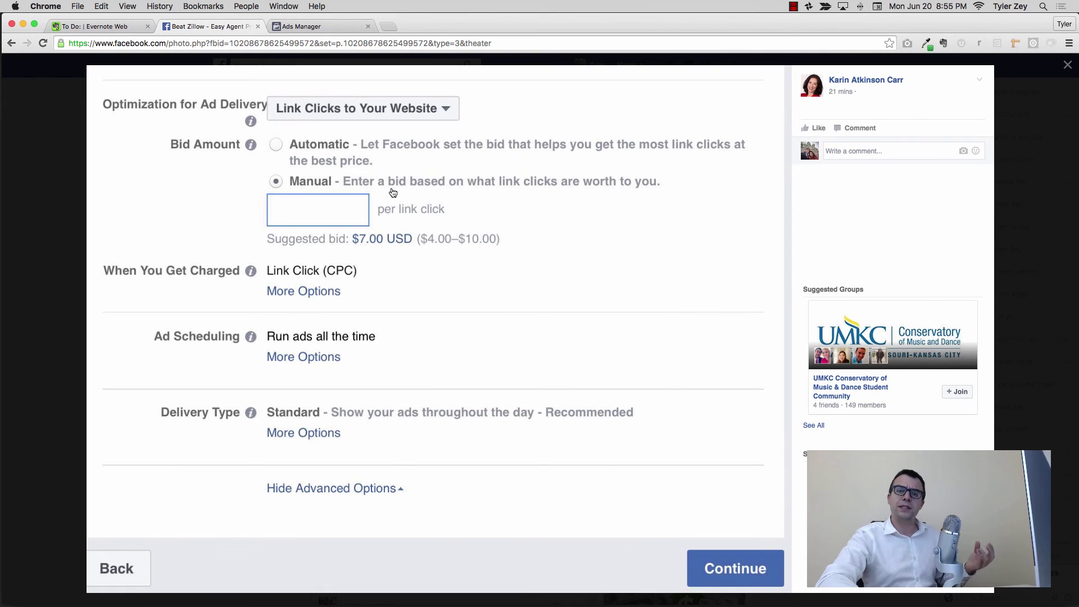
Close the enlarged bid-settings screenshot and scroll back up to the group post
key(Escape)
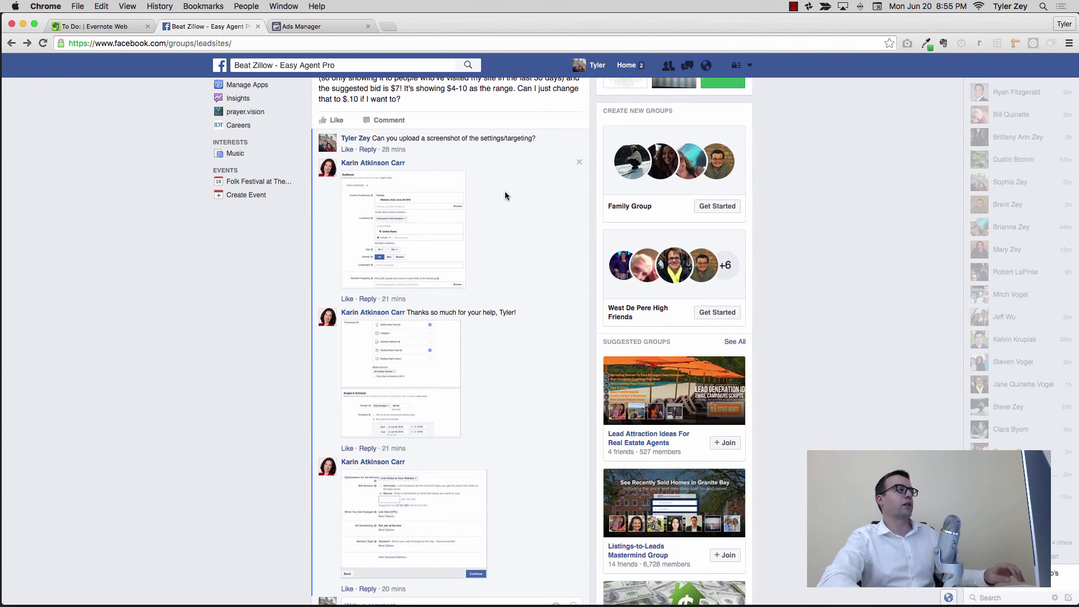
scroll(504, 191, up, 1)
scroll(505, 195, up, 5)
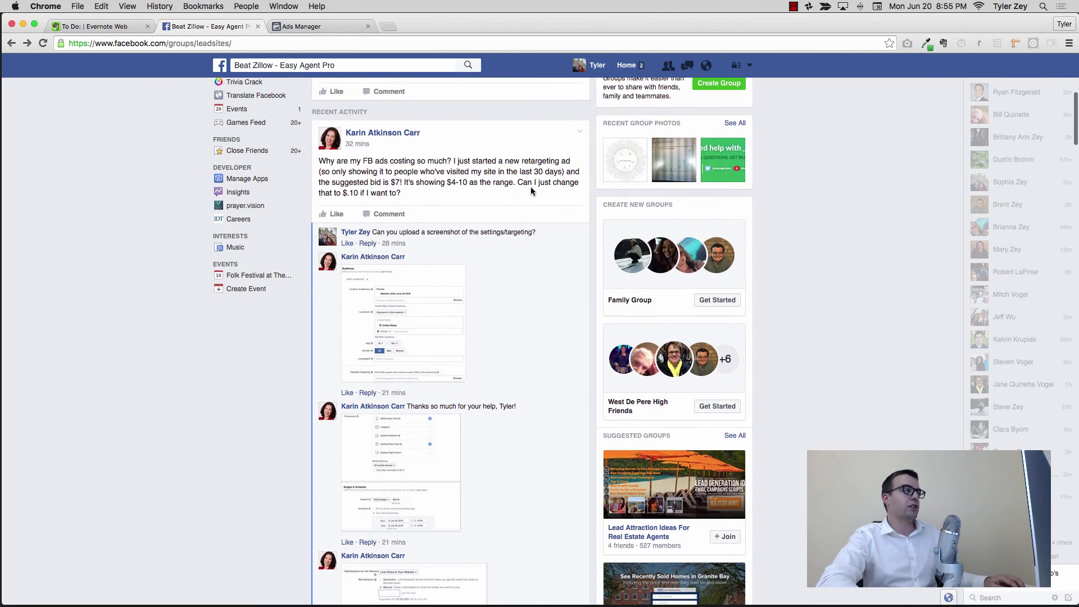
Highlight the post's question paragraph and the sentences about the $4-10 bid range
triple_click(387, 195)
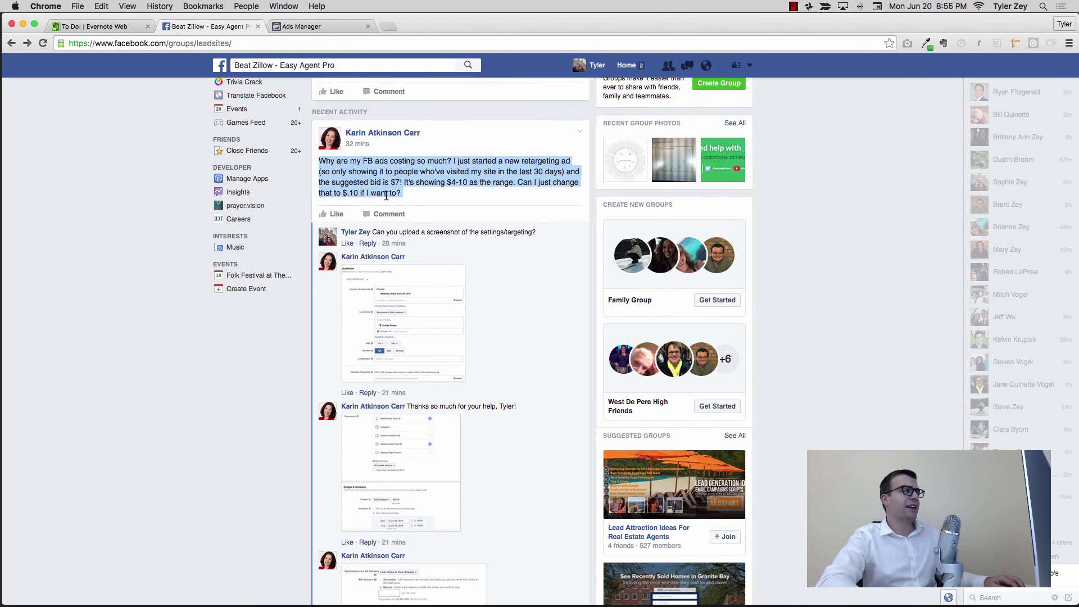
click(387, 195)
mouse_move(409, 195)
mouse_down()
mouse_move(402, 183)
mouse_move(402, 194)
mouse_up()
click(402, 184)
Switch to the new Ads Manager campaign draft at the Choose your objective step
click(402, 189)
key(ctrl+Tab)
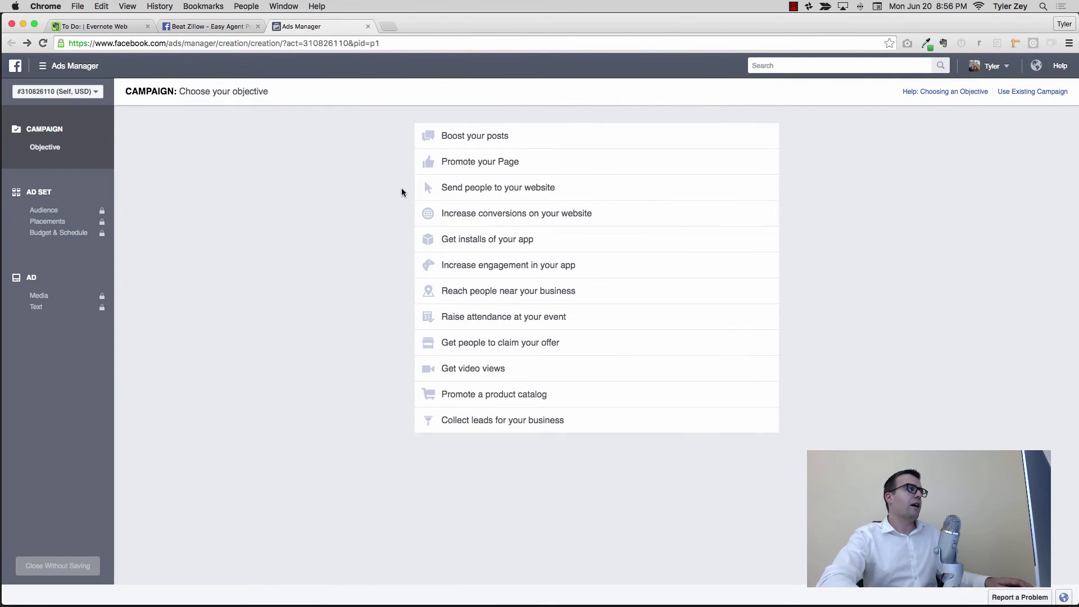